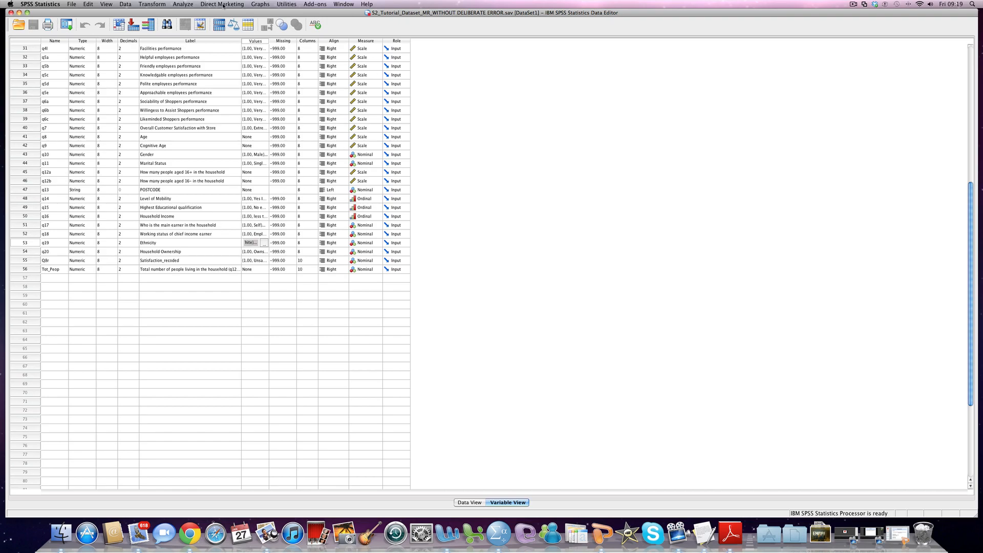
Set up a Frequencies analysis with Ethnicity [q19] as the only variable, enlarging the dialog to show the full variable names
left_click(181, 7)
mouse_move(188, 22)
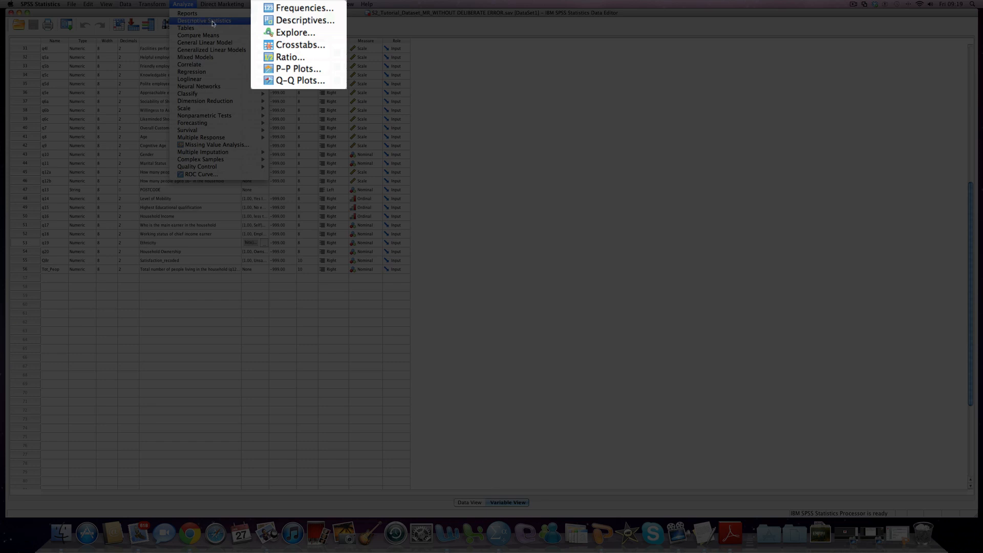
left_click(299, 11)
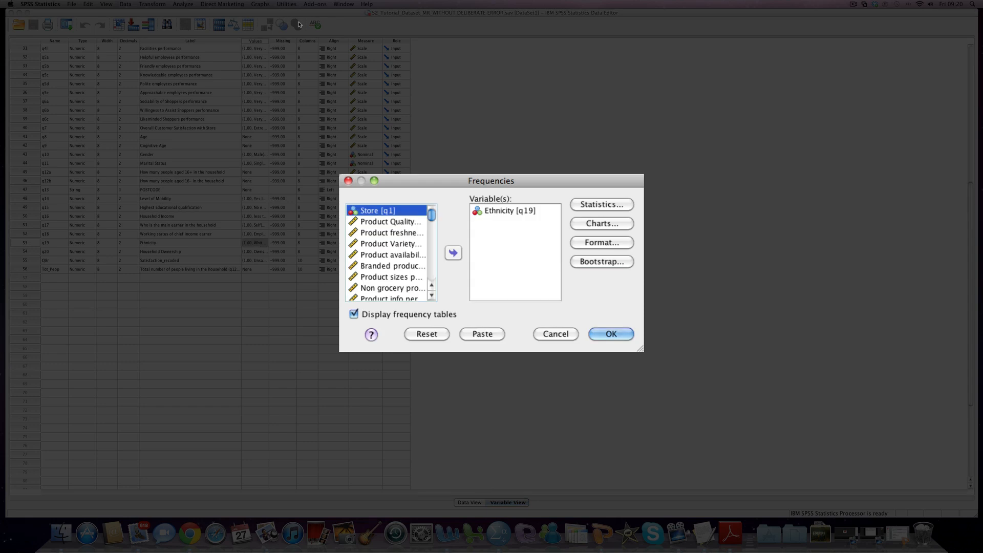
left_click_drag(452, 188, 406, 141)
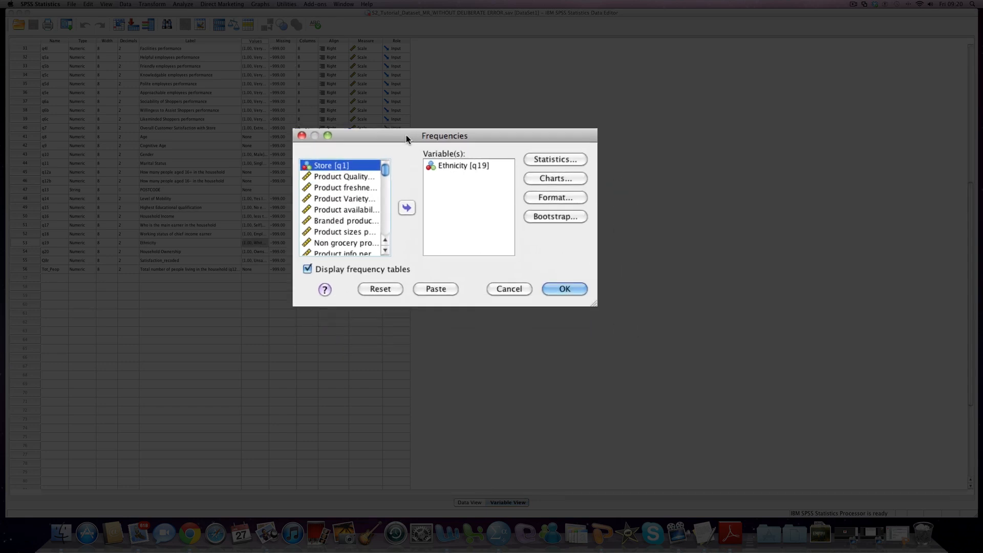
left_click_drag(593, 303, 736, 403)
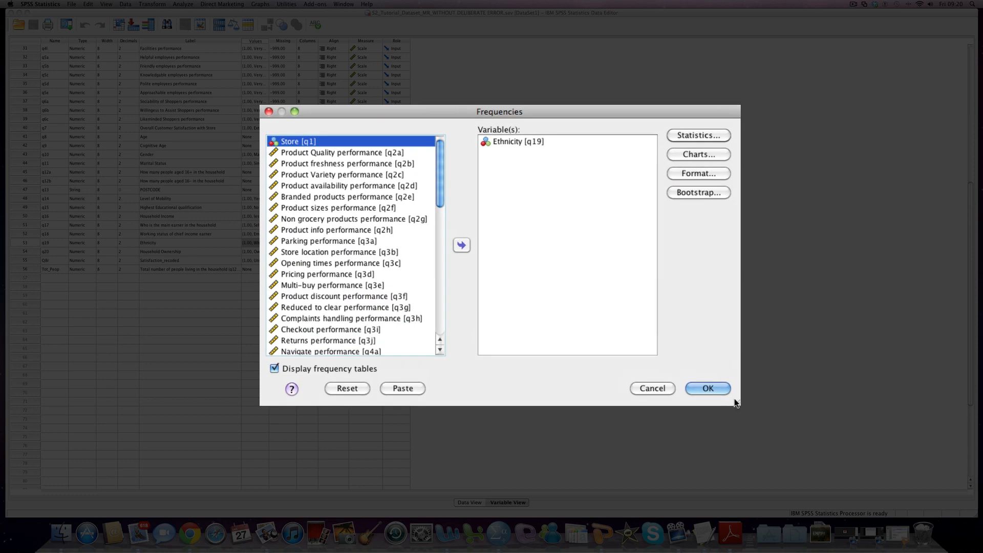
left_click(514, 142)
left_click(461, 246)
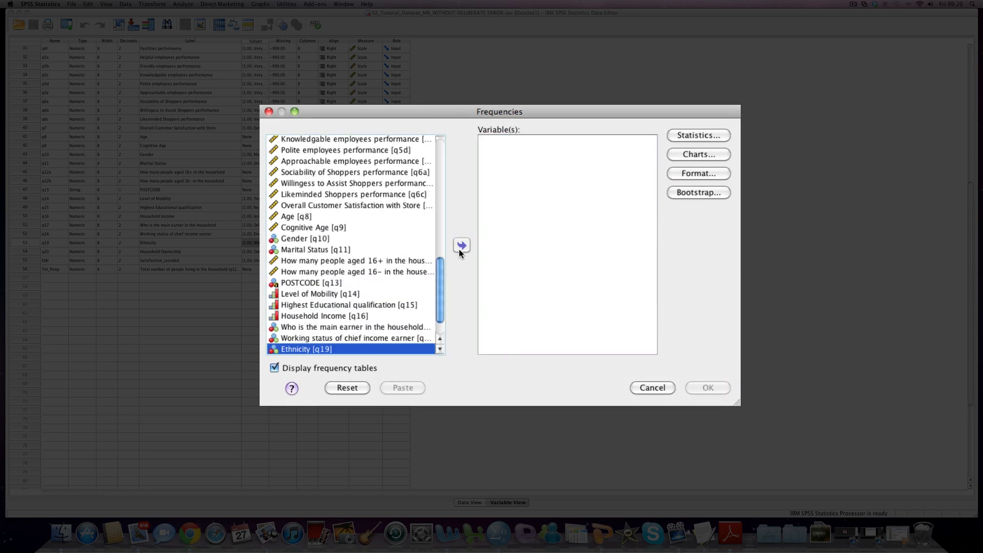
left_click(460, 246)
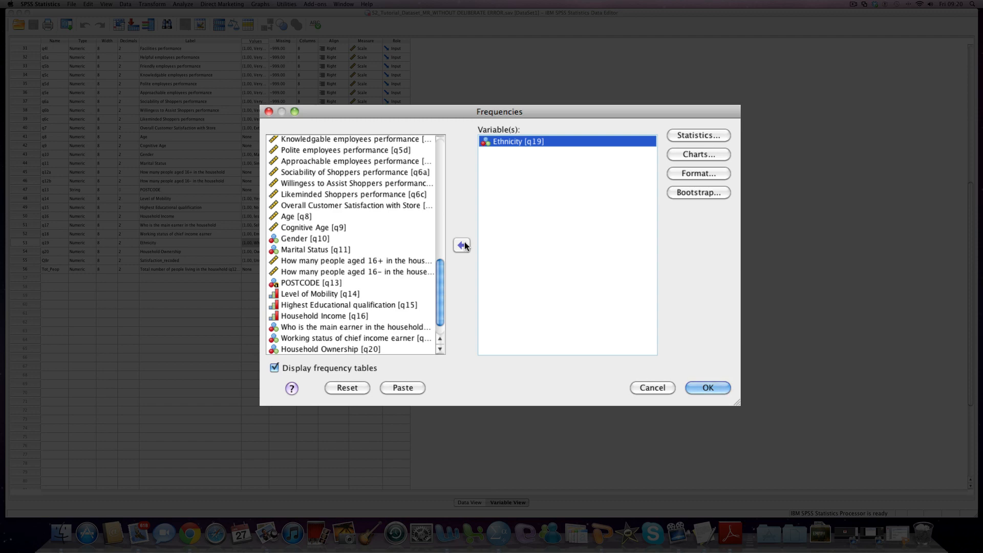
left_click_drag(479, 111, 374, 85)
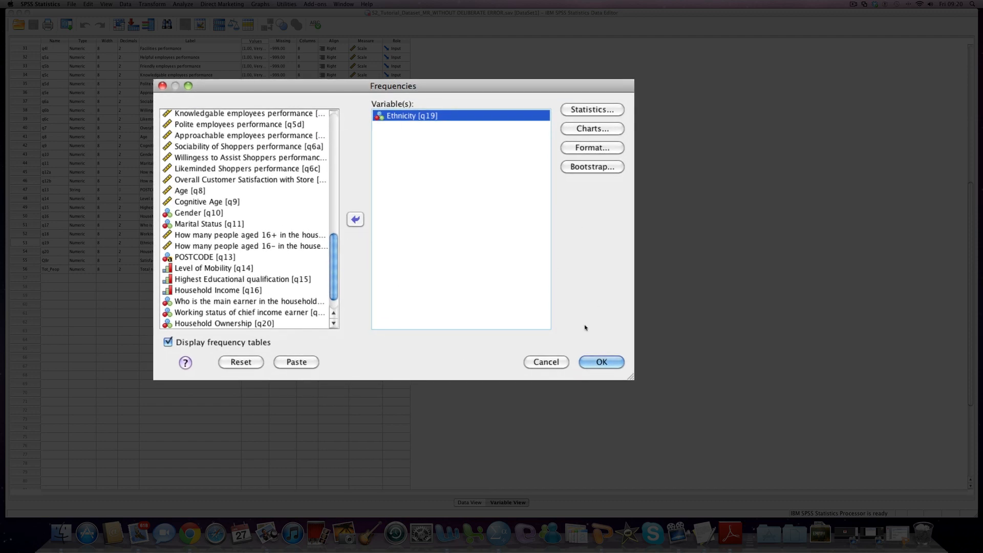
left_click_drag(631, 377, 736, 421)
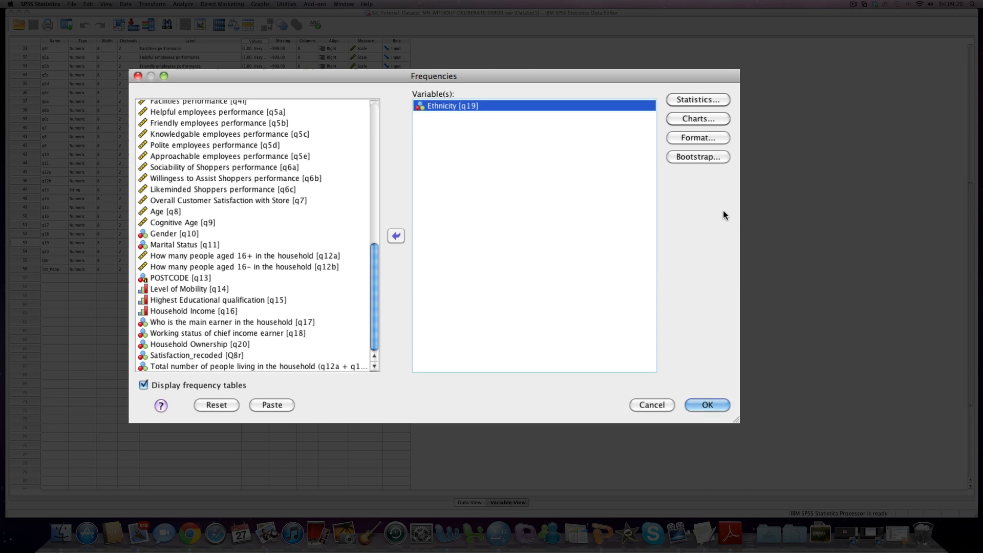
Include the Minimum and Maximum statistics, run the Ethnicity frequencies, and select the resulting frequency table
left_click(680, 100)
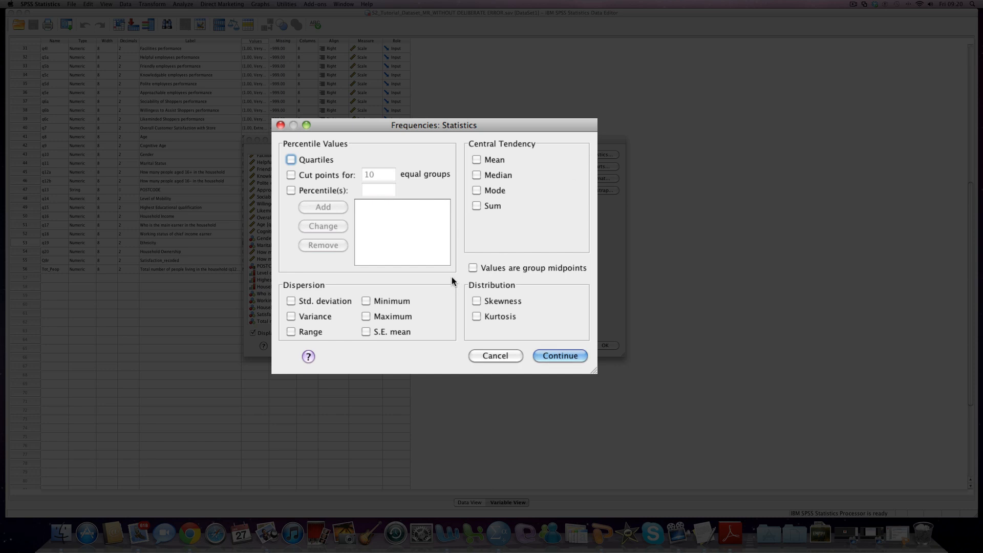
left_click(371, 302)
left_click(367, 315)
left_click(565, 356)
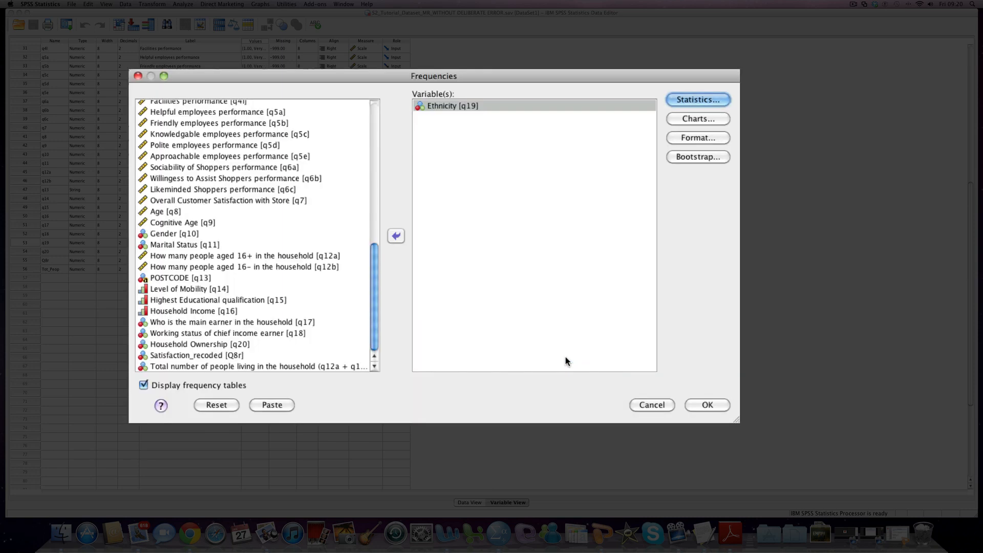
left_click(705, 404)
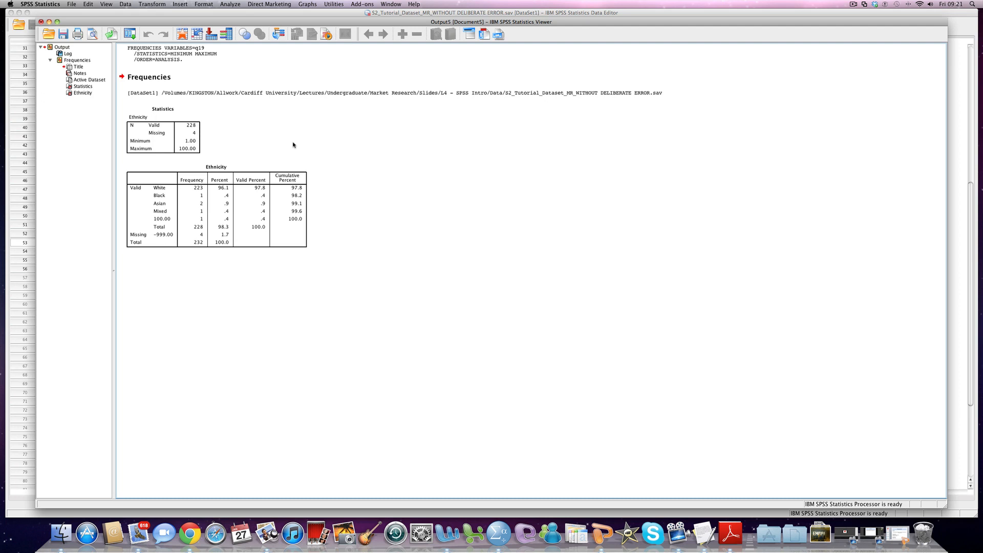
left_click(267, 184)
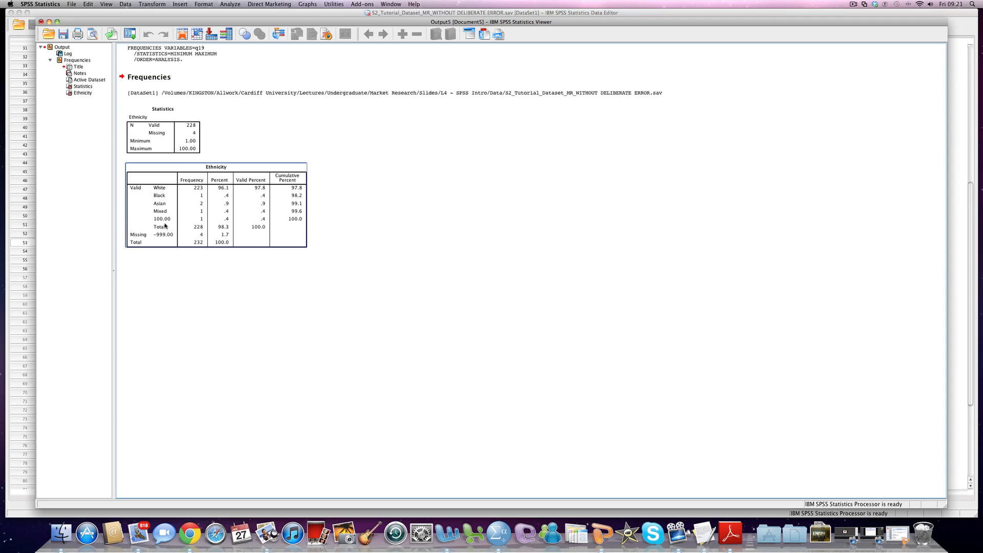
Return to the dataset's case data and find the value 100 in the Ethnicity column (q19)
left_click(50, 22)
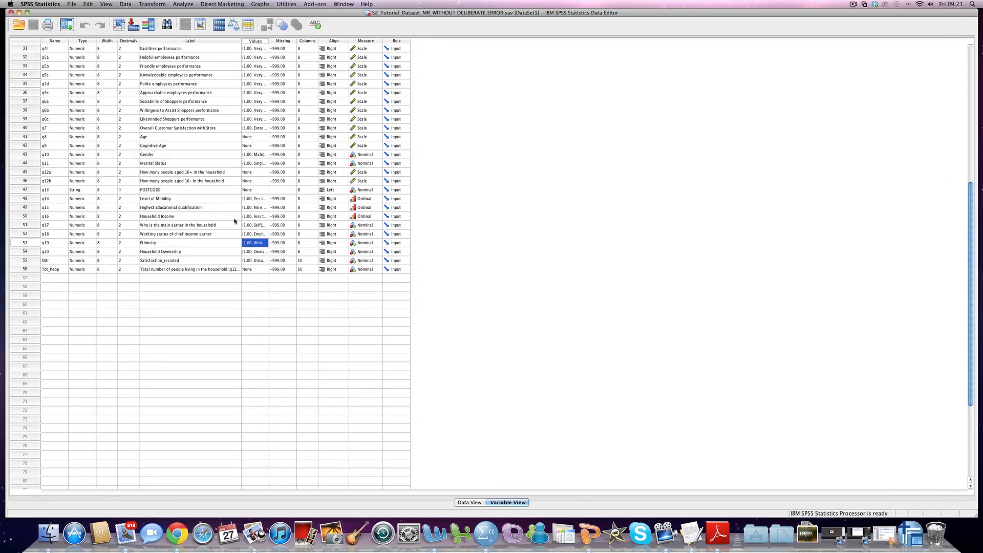
left_click(464, 503)
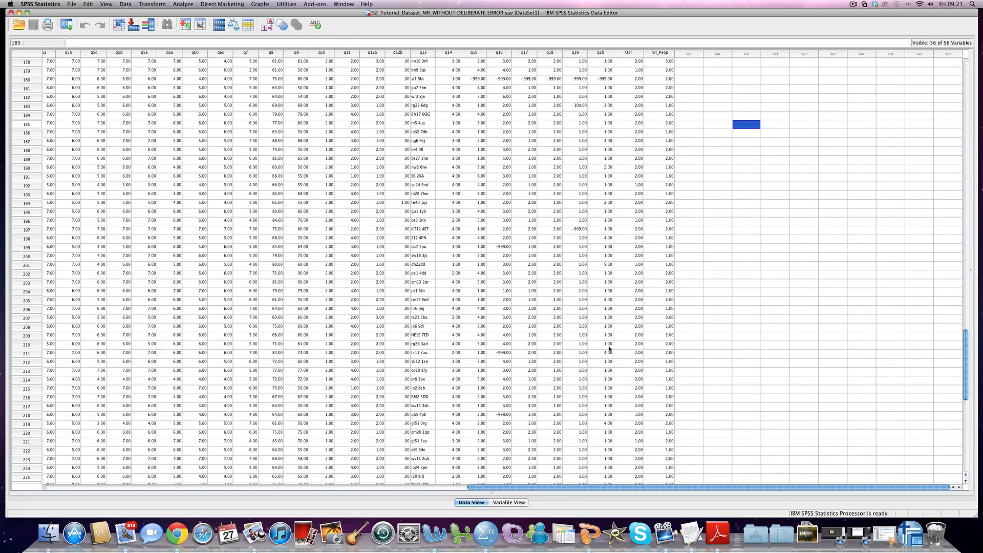
left_click(581, 55)
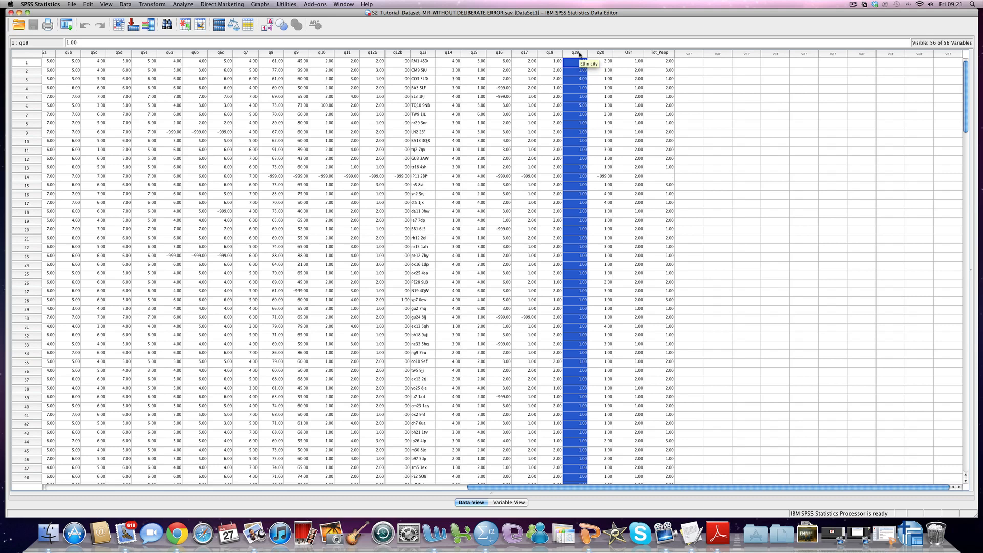
key("super+f")
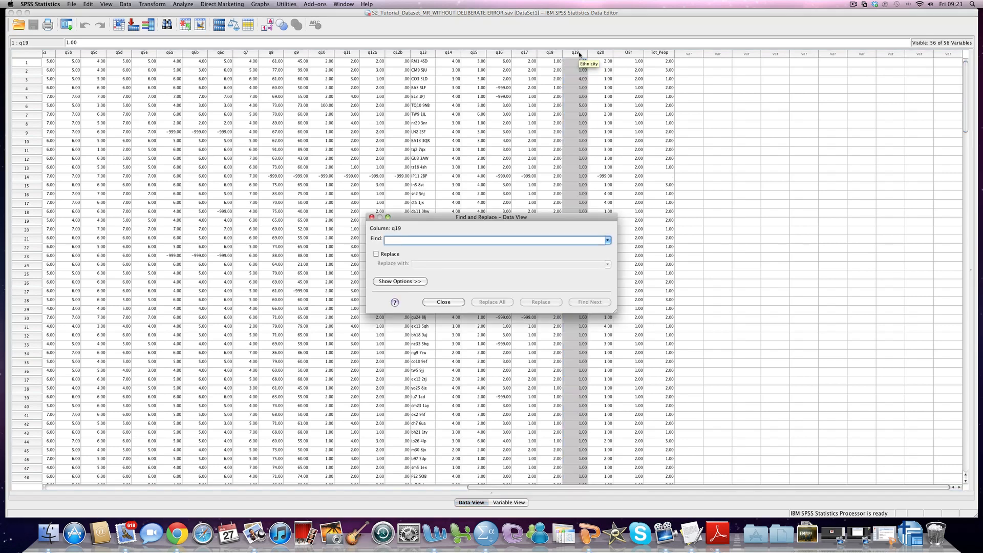
type("100")
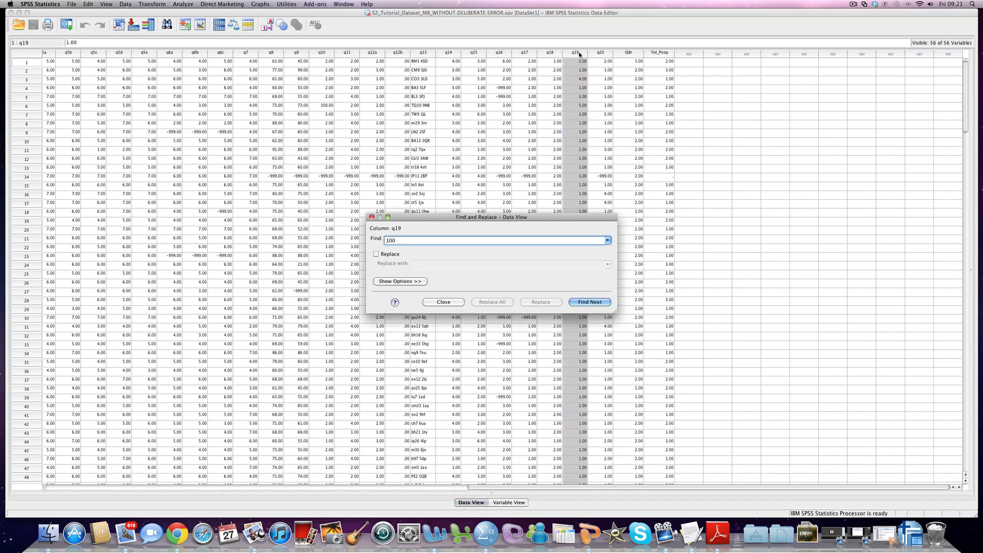
left_click(590, 302)
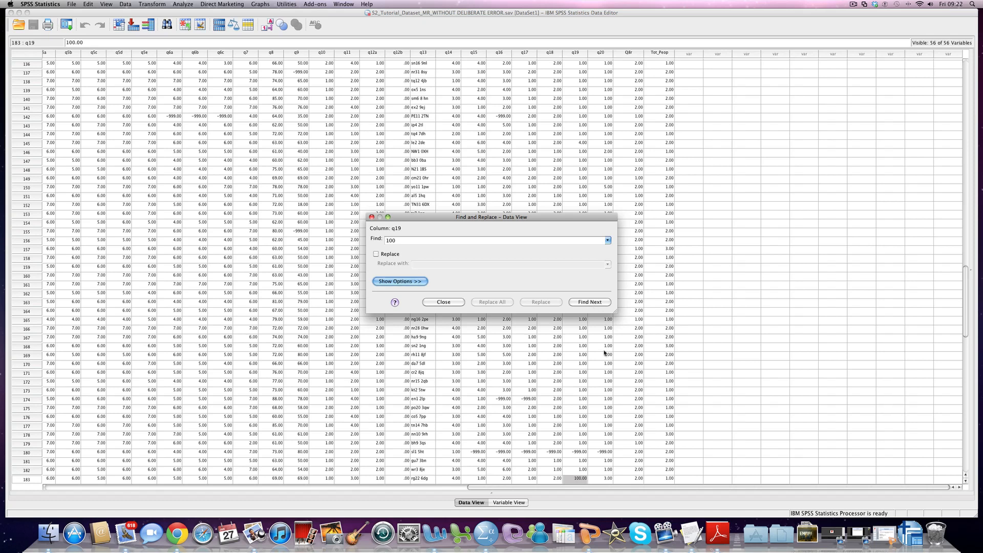
scroll(610, 373, "down", 3)
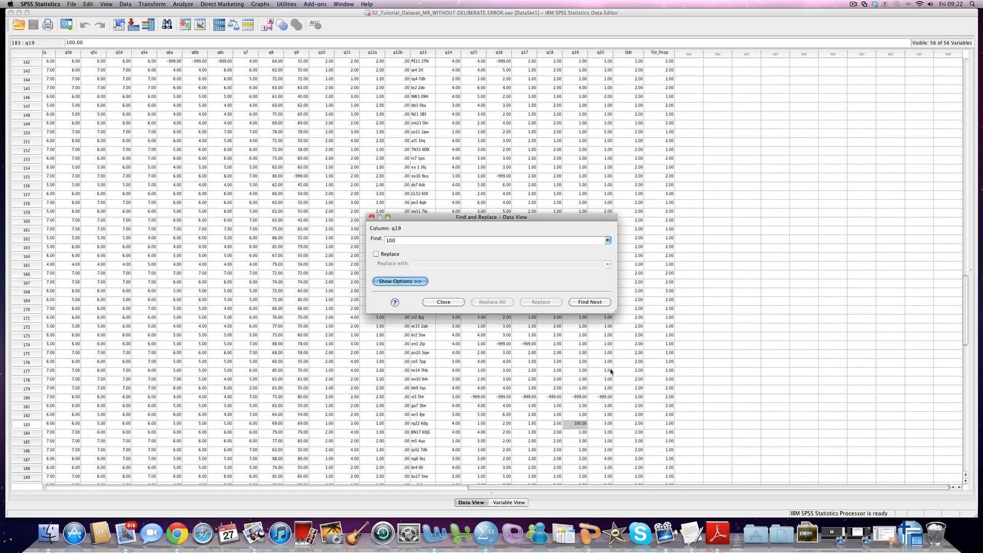
Correct the q19 value of case 183 to 1, save the dataset, and close the Find and Replace dialog
left_click_drag(493, 220, 850, 223)
left_click(573, 425)
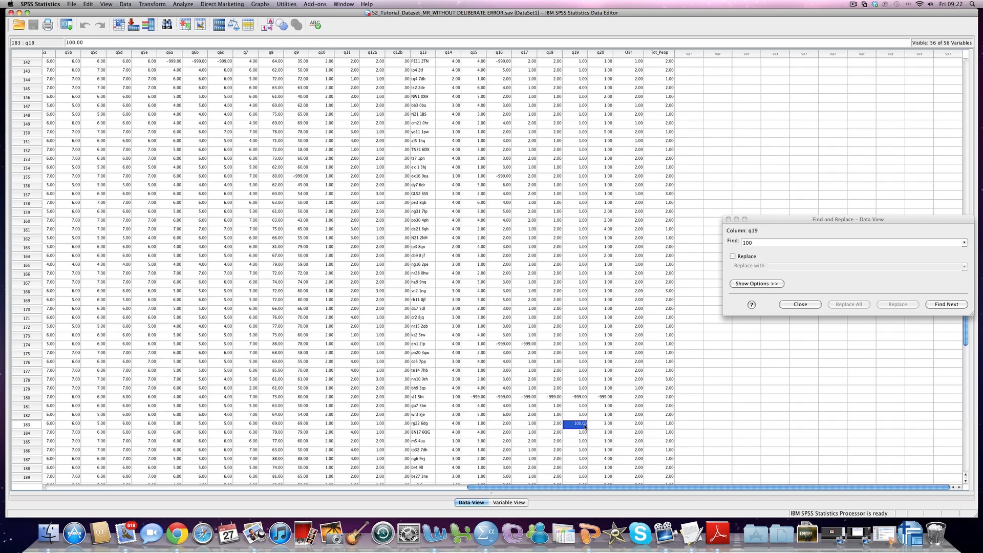
left_click(594, 399)
key("super+s")
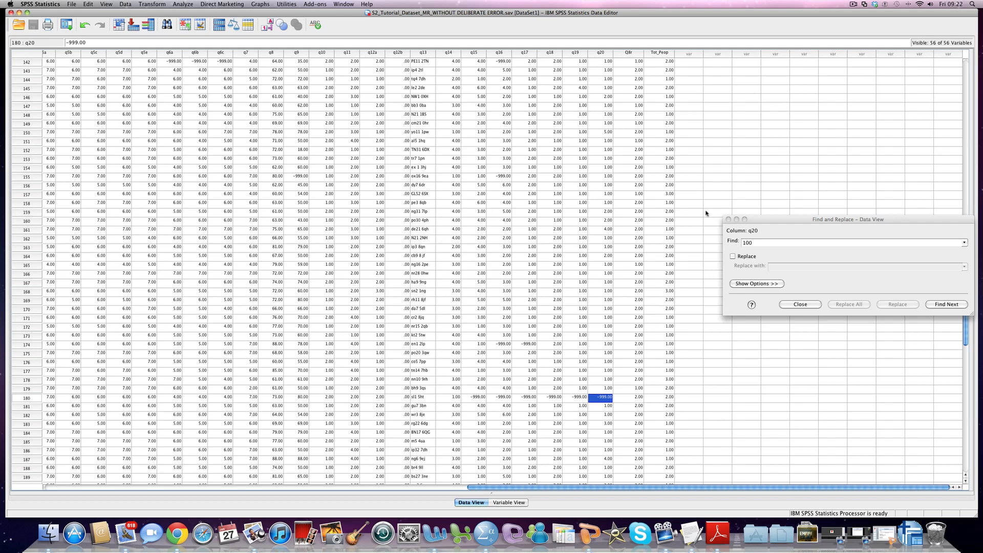
left_click(729, 219)
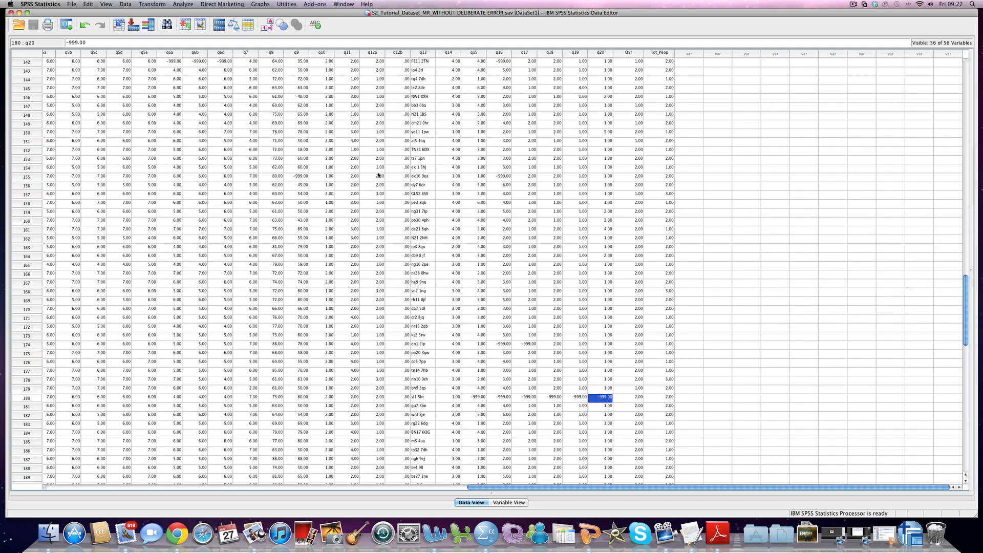
Reopen the Frequencies analysis for Ethnicity [q19] and keep Minimum and Maximum as the requested statistics
left_click(184, 5)
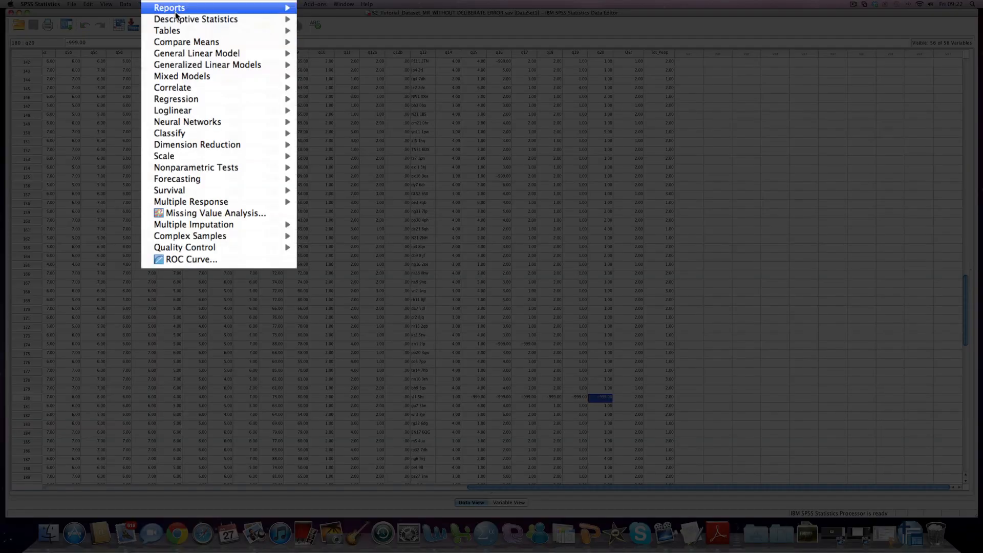
mouse_move(220, 15)
left_click(302, 7)
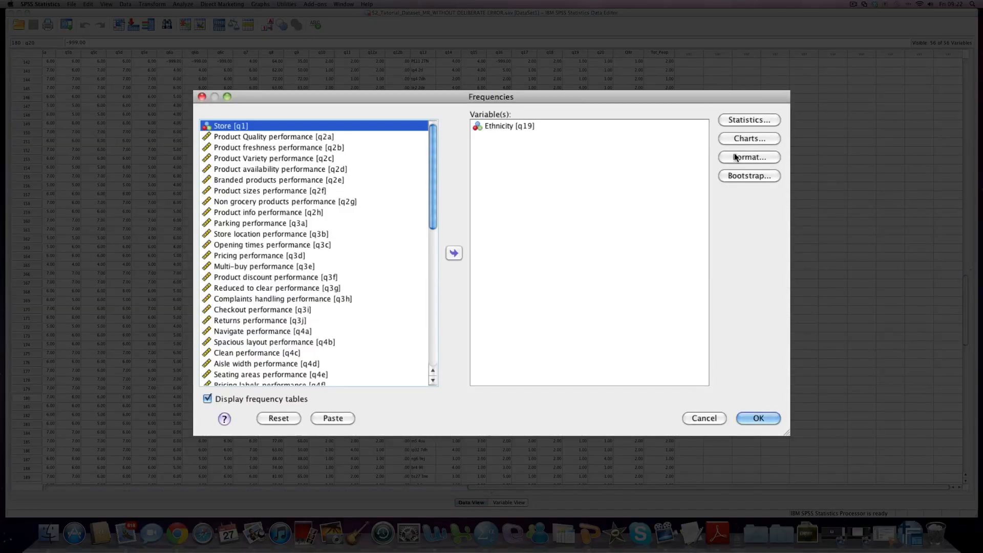
left_click(738, 122)
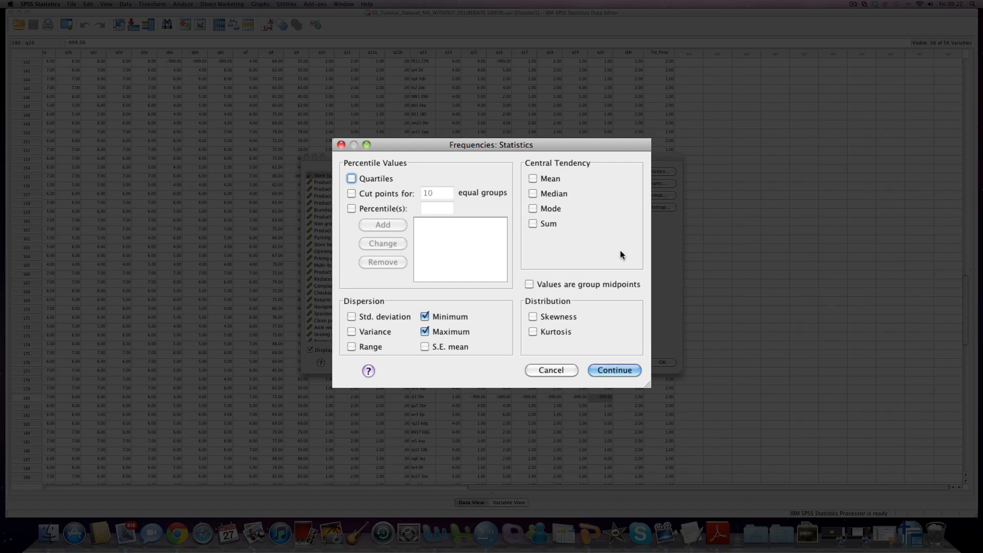
left_click(599, 371)
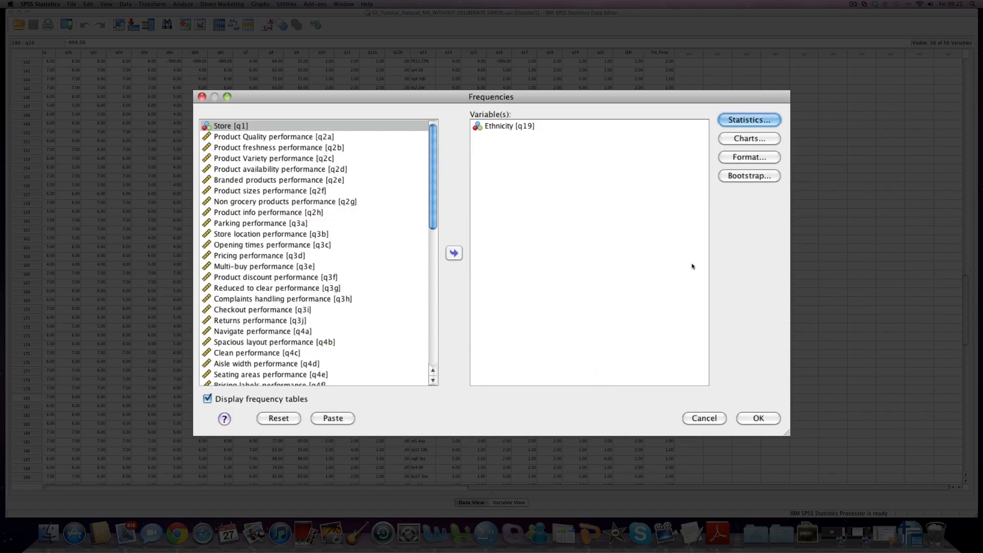
Add a bar chart with percentages as chart values, run the frequencies, and select the new Ethnicity table
left_click(741, 140)
left_click(432, 229)
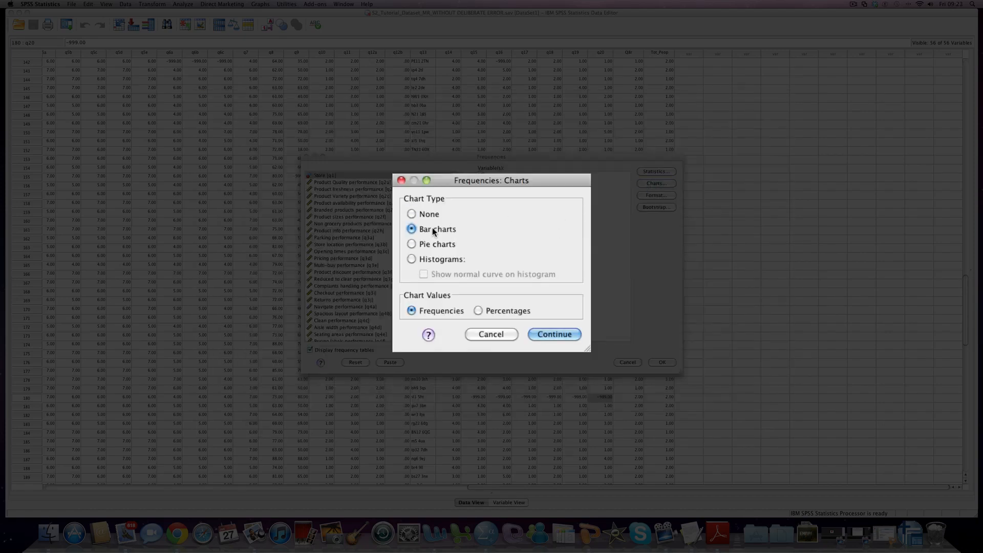
left_click(478, 311)
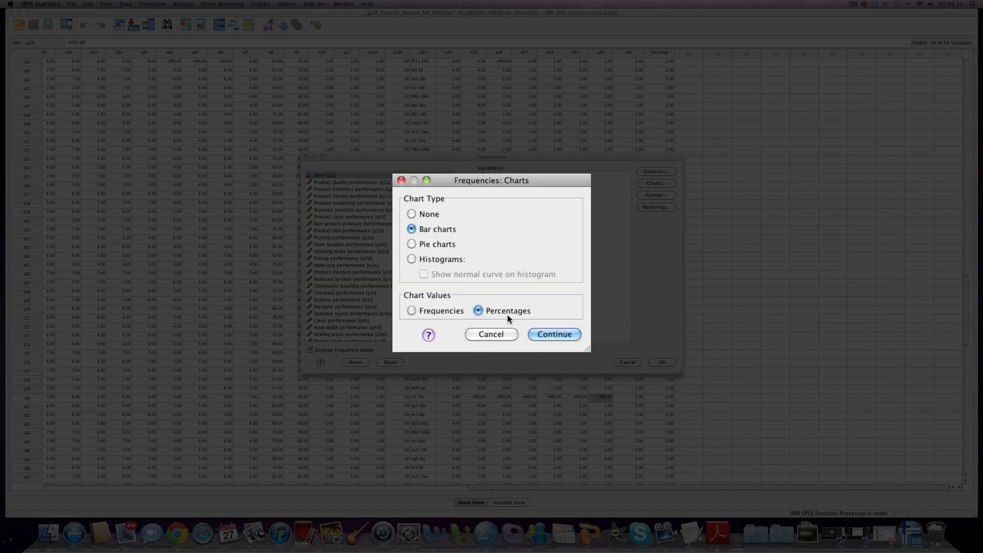
left_click(547, 336)
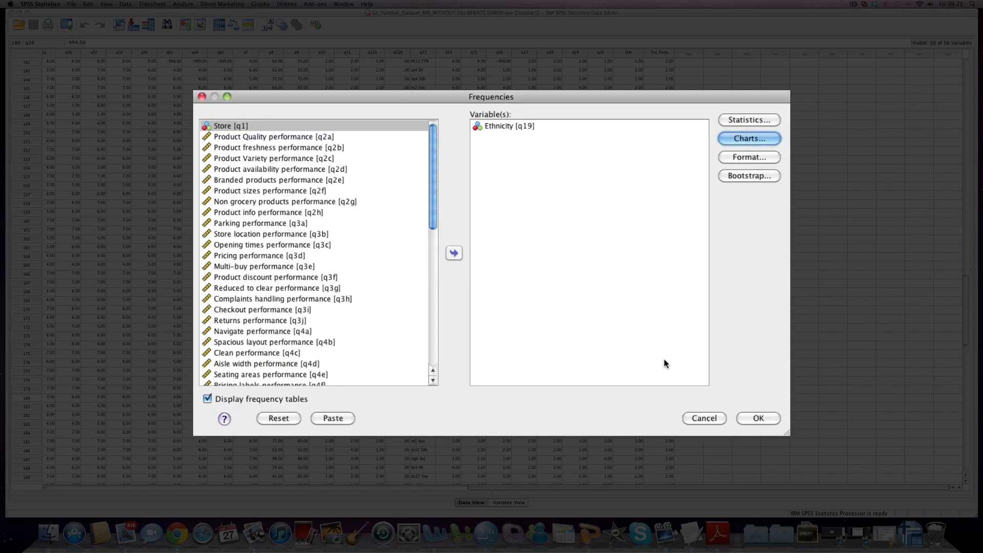
left_click(759, 417)
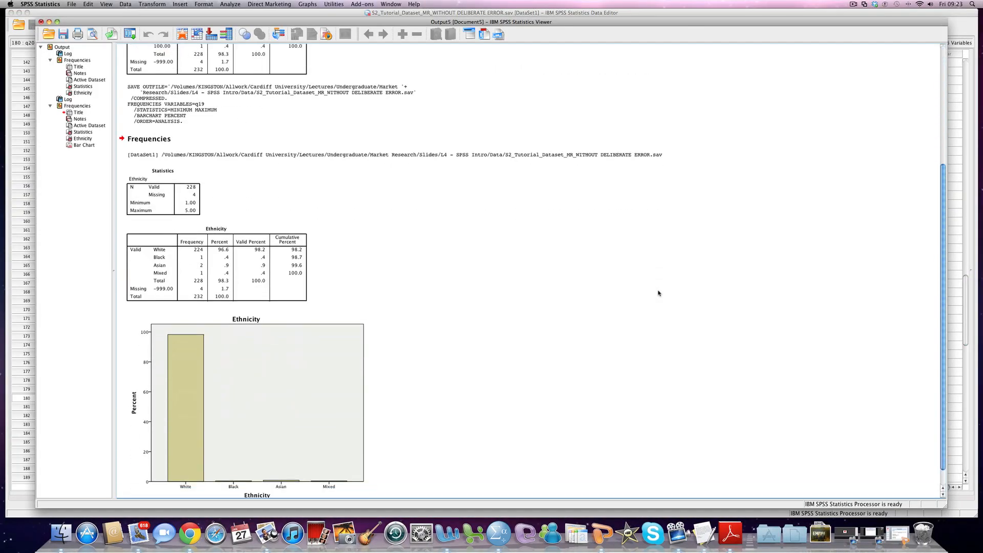
left_click(140, 266)
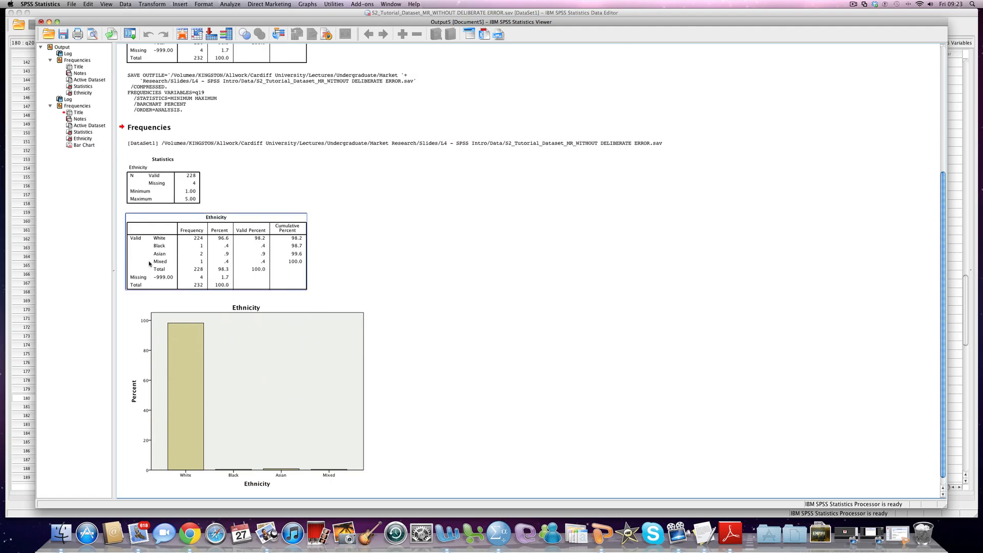
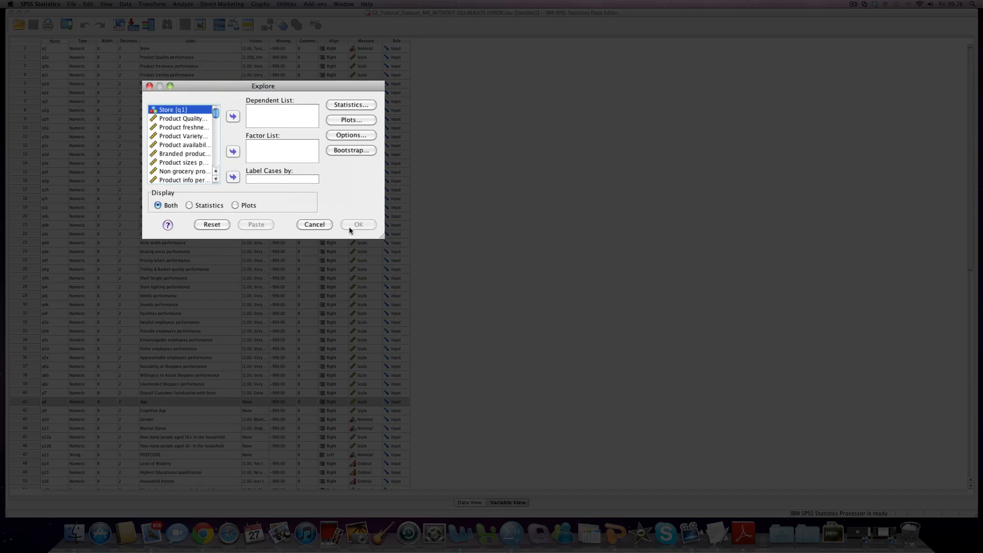
Enlarge the Explore dialog and add Age [q8] as the dependent variable, keeping both statistics and plots displayed
left_click_drag(382, 237, 751, 416)
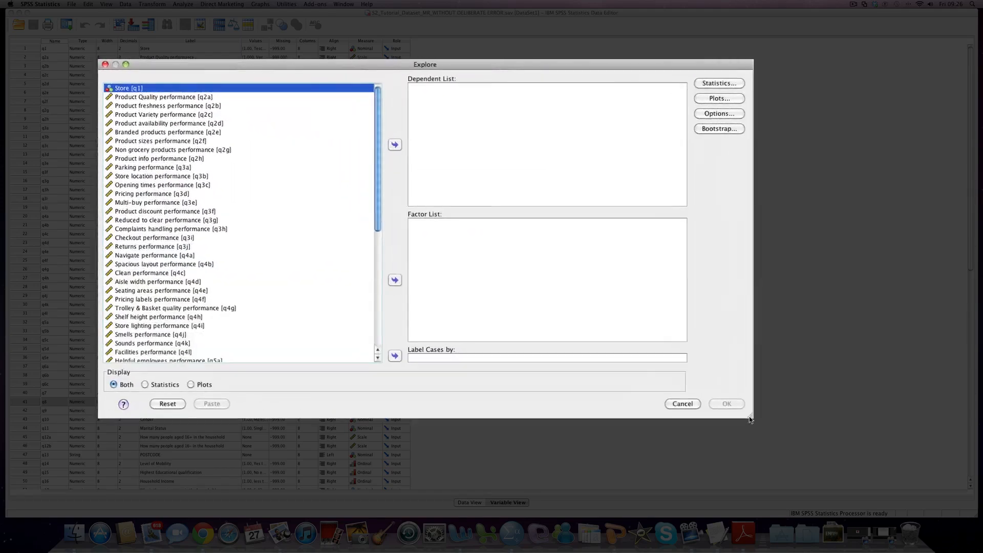
scroll(237, 226, "down", 8)
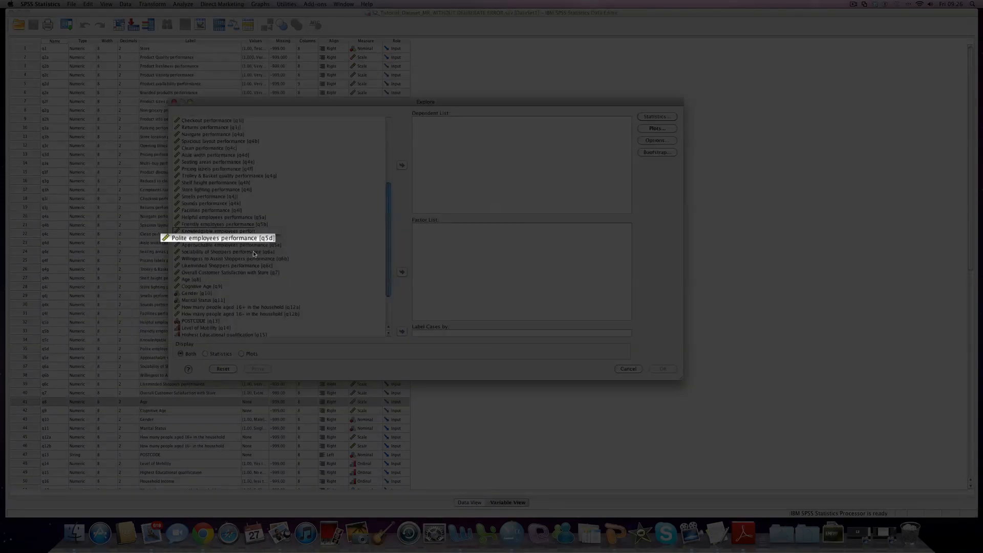
left_click(187, 281)
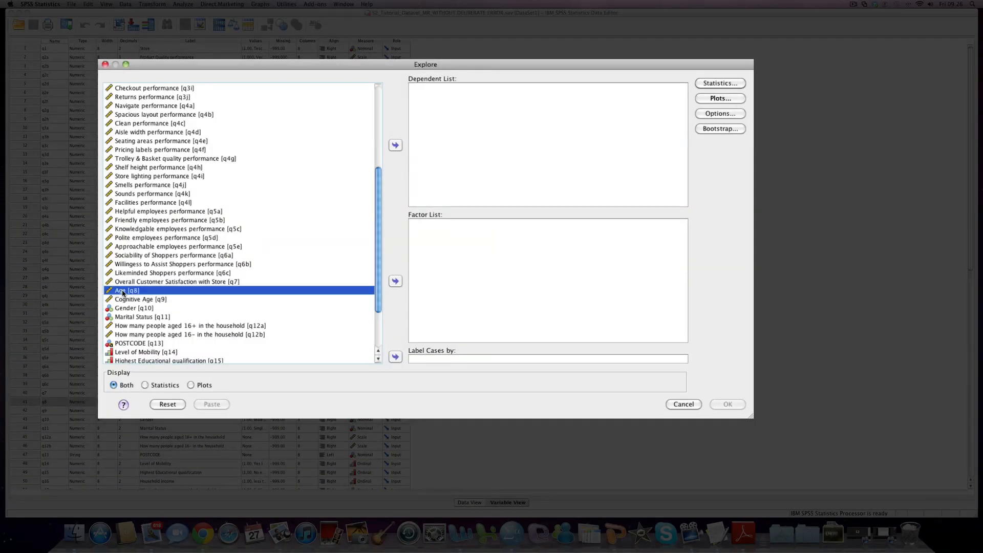
left_click(395, 145)
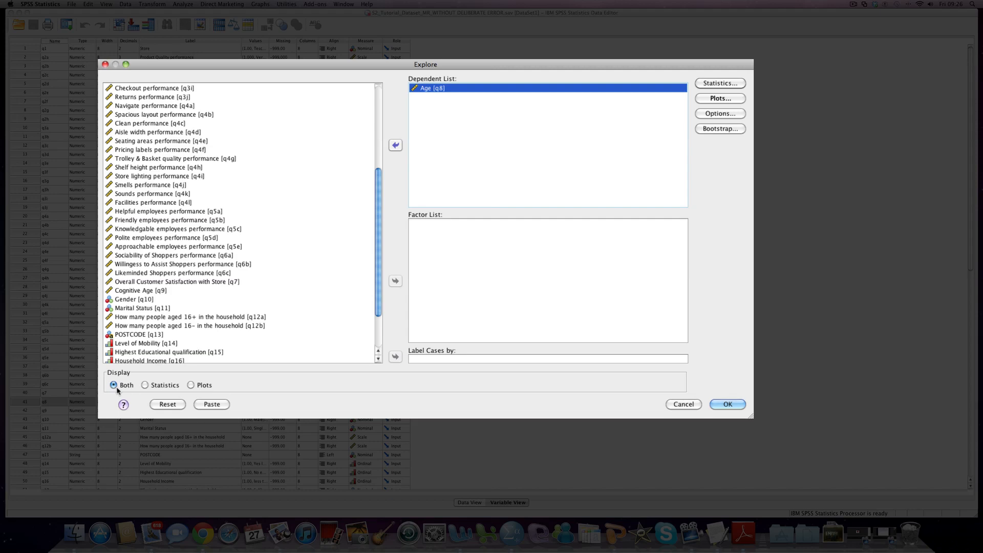
Request outliers in the Explore statistics alongside descriptives with a 95% confidence interval for the mean
left_click(711, 84)
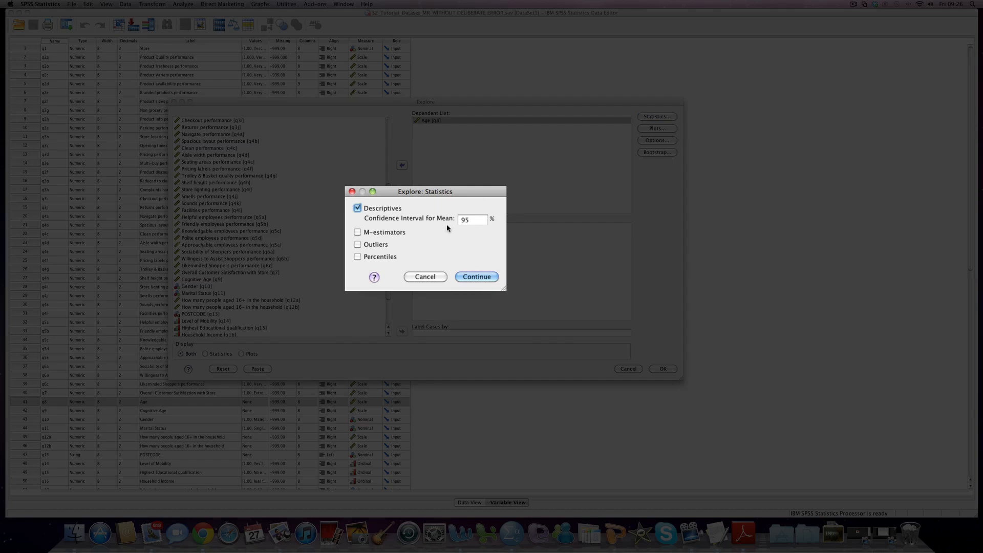
left_click(361, 248)
left_click(489, 278)
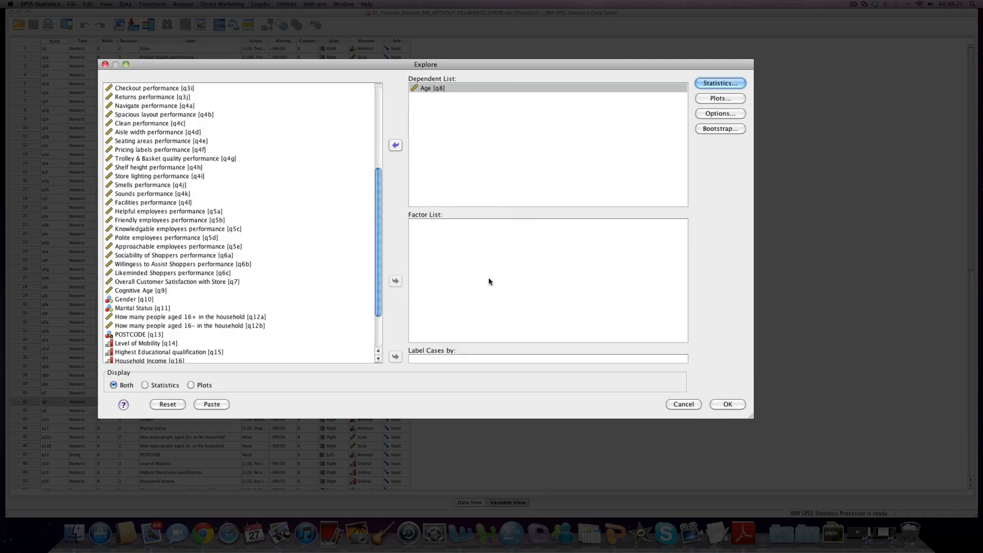
Set the Explore plots to a histogram instead of stem-and-leaf, and include normality plots with tests
left_click(720, 98)
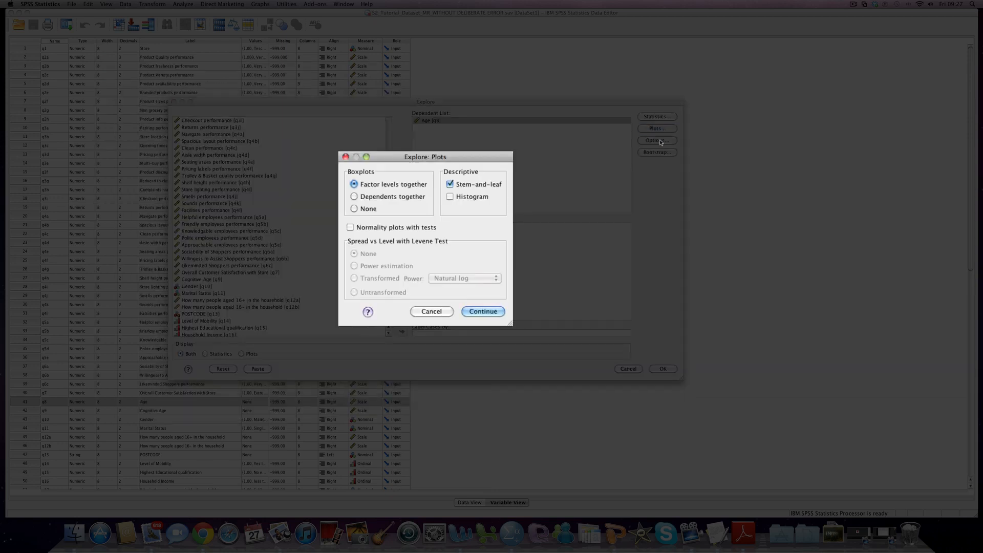
left_click(467, 199)
left_click(467, 186)
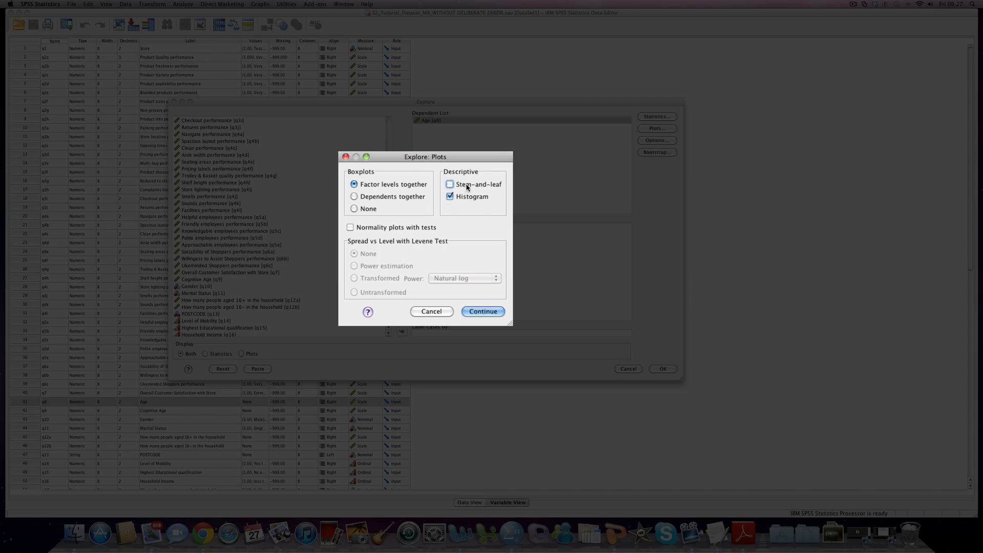
left_click(350, 228)
left_click(478, 311)
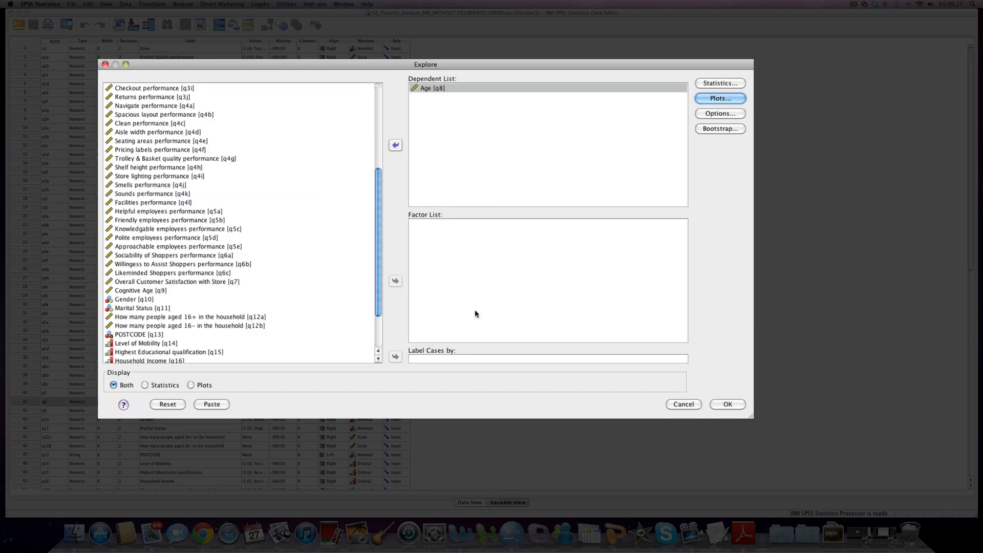
Keep missing values set to exclude cases listwise and run the Explore analysis for Age
left_click(720, 113)
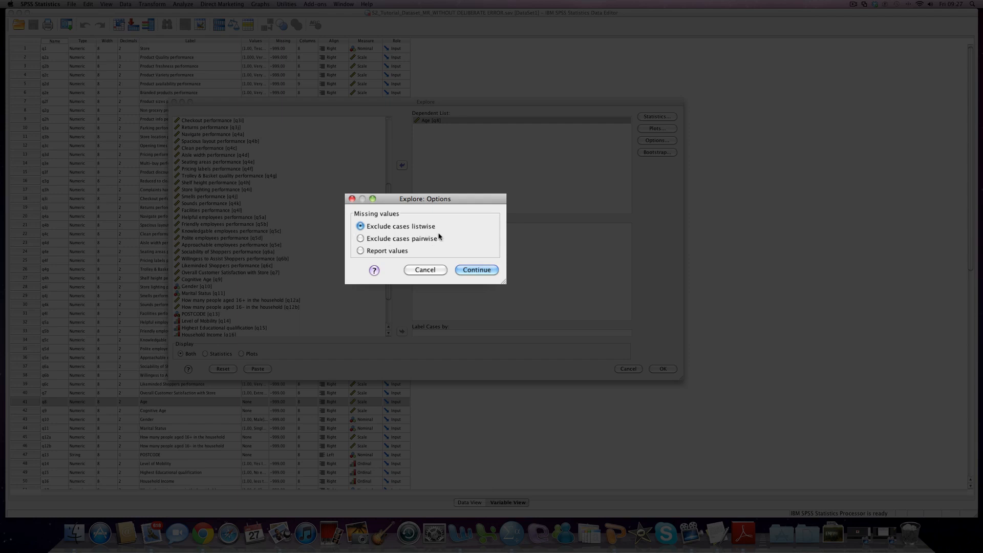
left_click(474, 271)
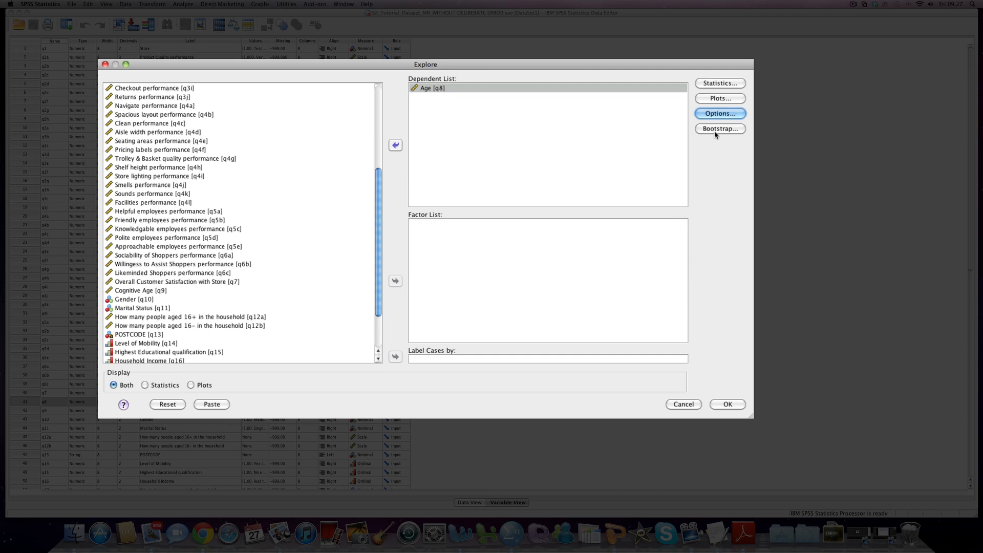
left_click(732, 405)
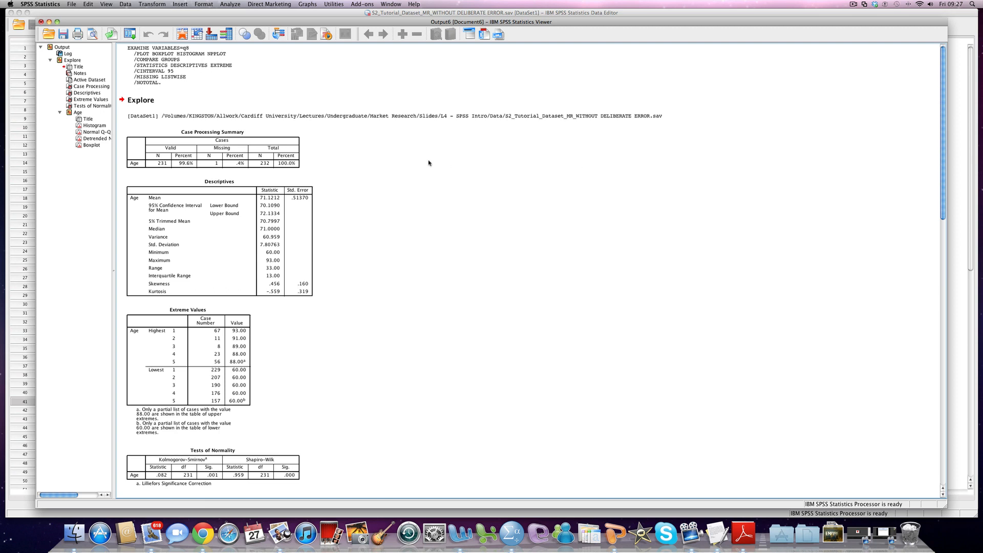
Examine the Explore output for Age, focusing on the highest and lowest cases in the Extreme Values table
scroll(429, 163, "down", 2)
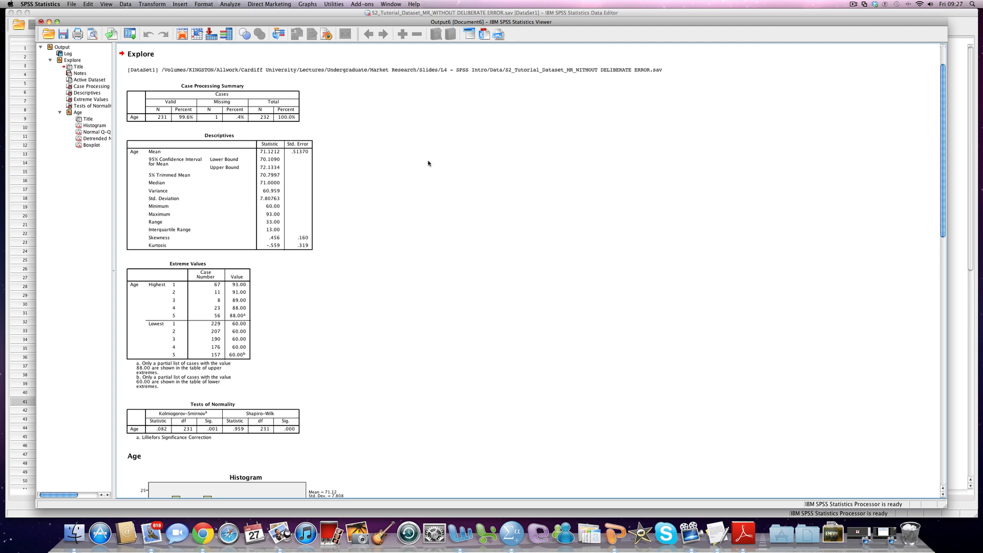
scroll(428, 163, "down", 6)
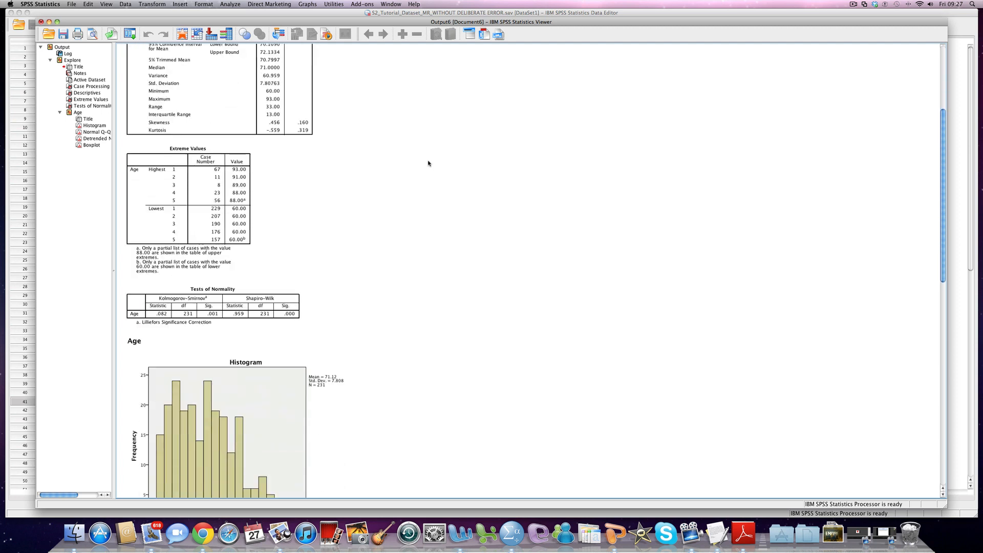
left_click(224, 166)
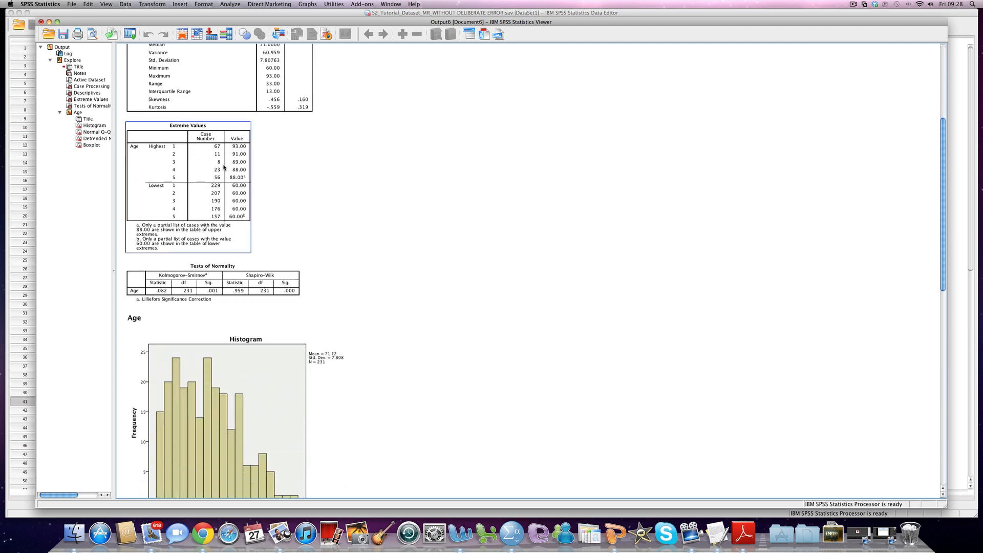
left_click(179, 156)
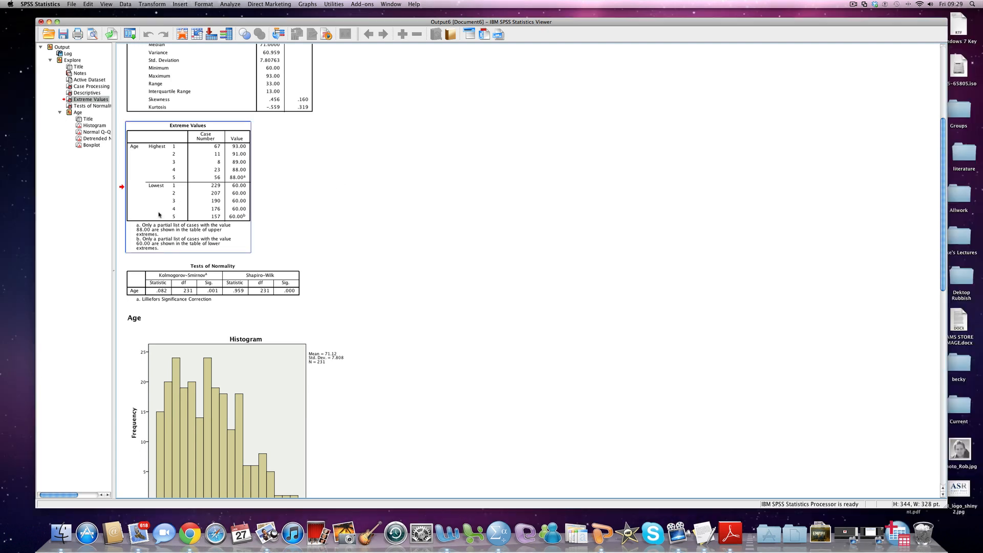
left_click(221, 143)
left_click(324, 153)
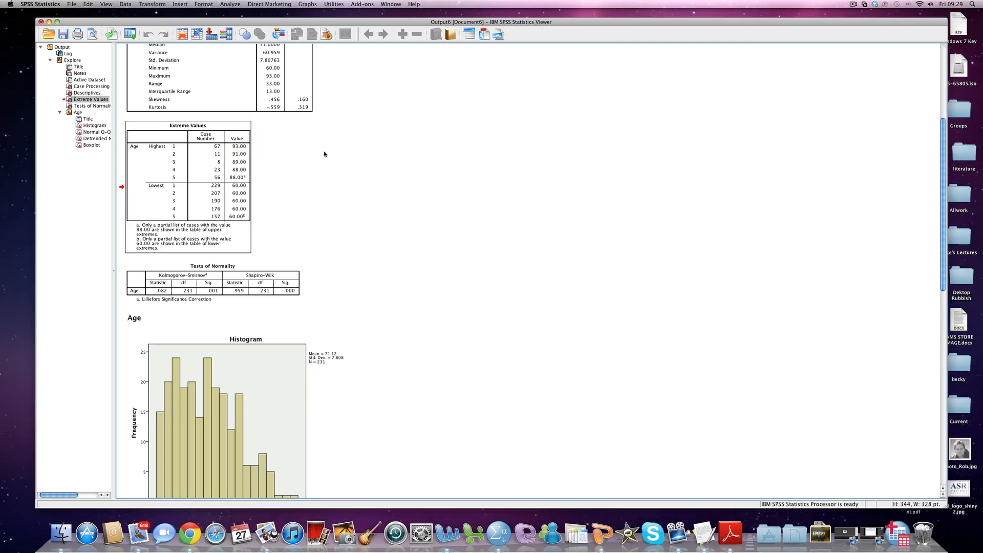
left_click(250, 197)
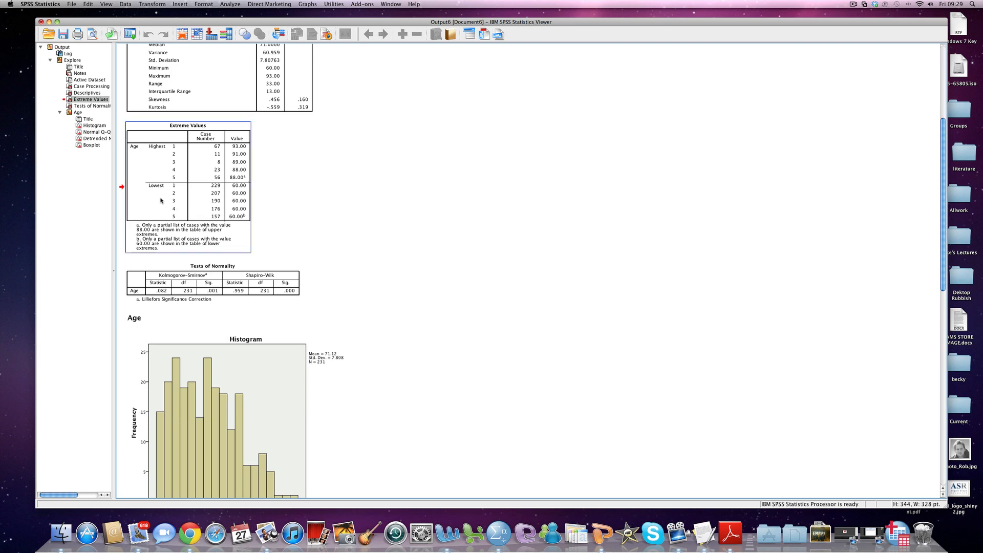
left_click(261, 192)
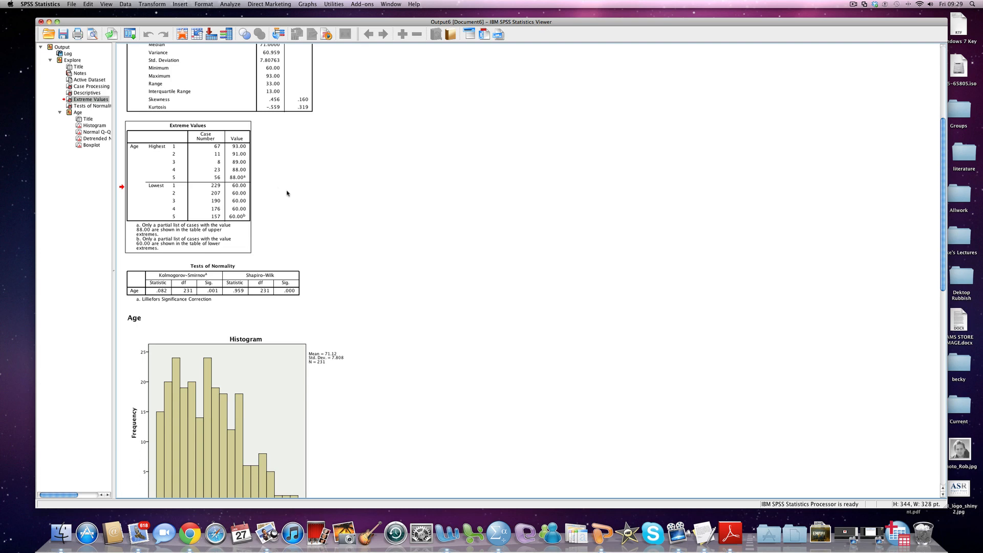
Open the Age histogram in the Chart Editor, overlay a normal distribution curve, and close the editor
scroll(281, 192, "down", 2)
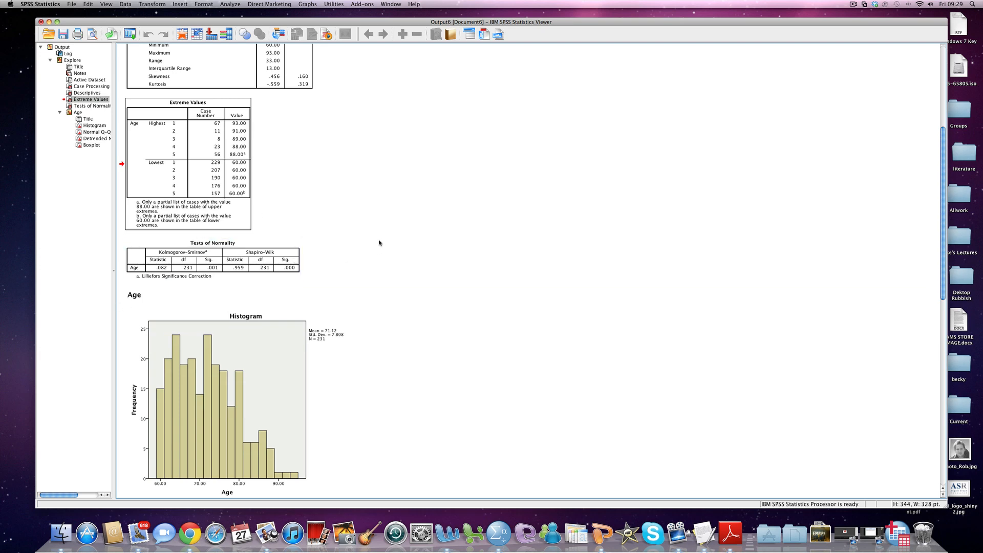
scroll(367, 232, "down", 5)
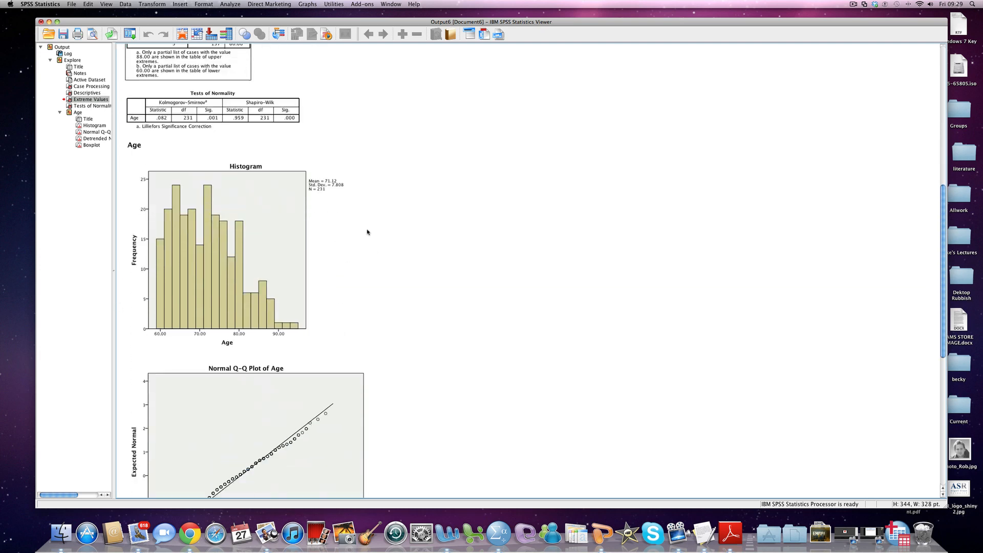
scroll(367, 232, "down", 2)
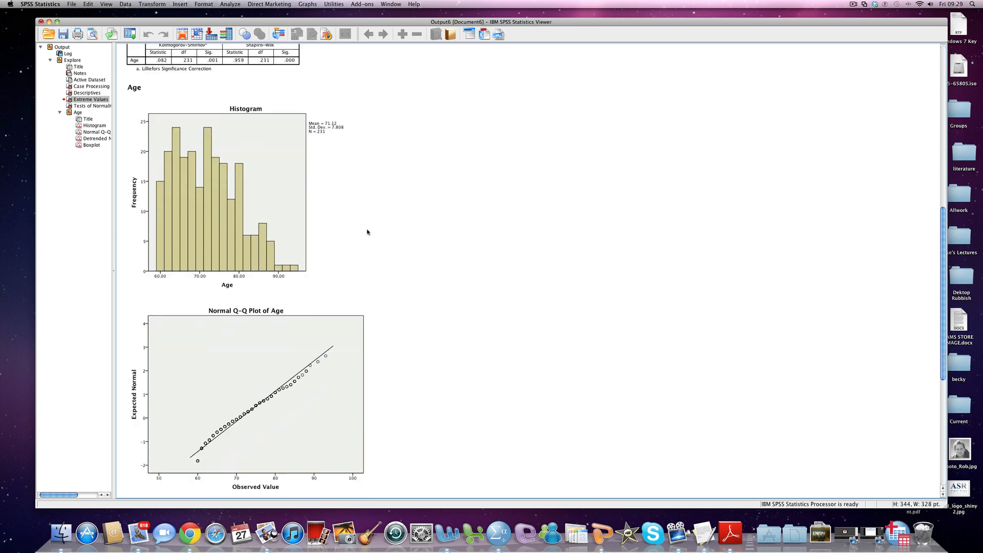
left_click(359, 233)
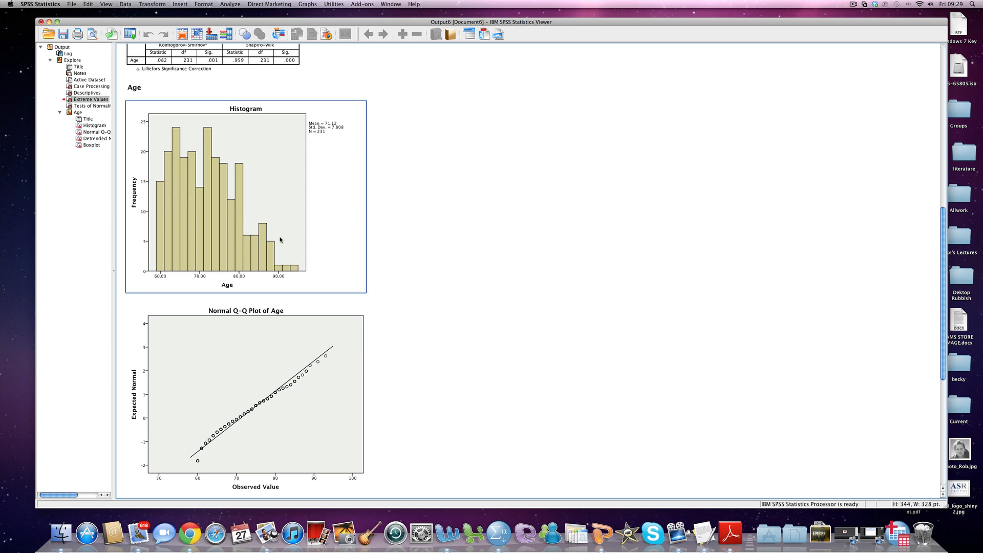
left_click(264, 178)
double_click(264, 178)
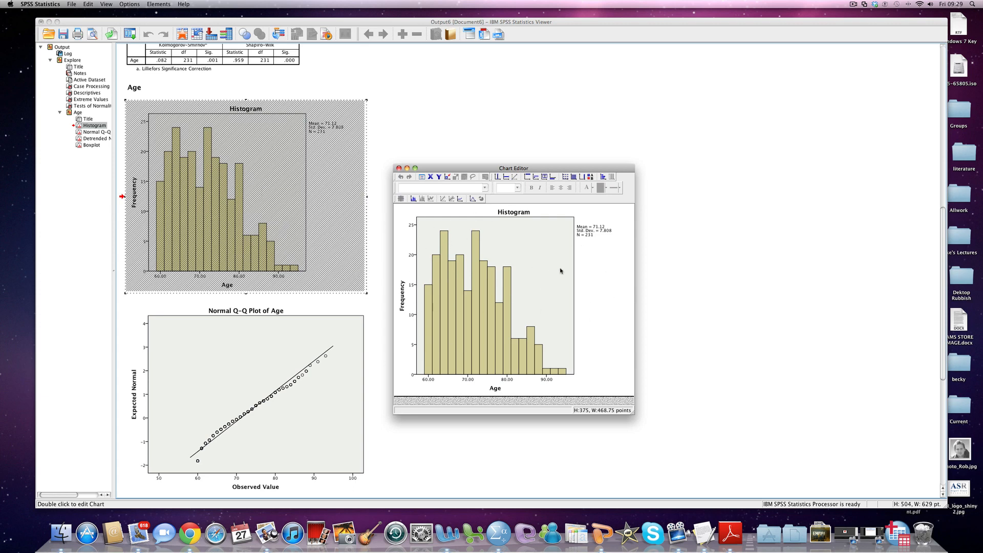
left_click(473, 199)
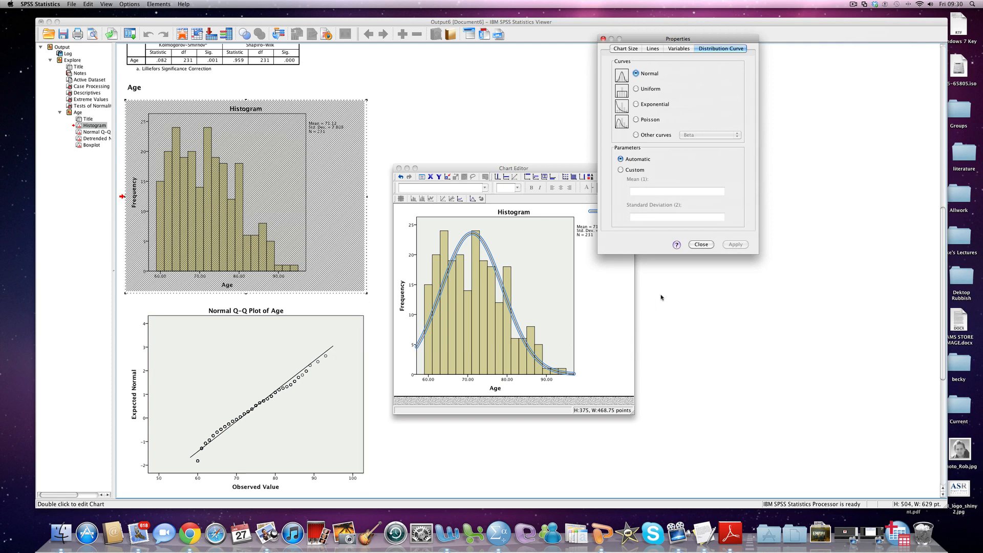
left_click(696, 247)
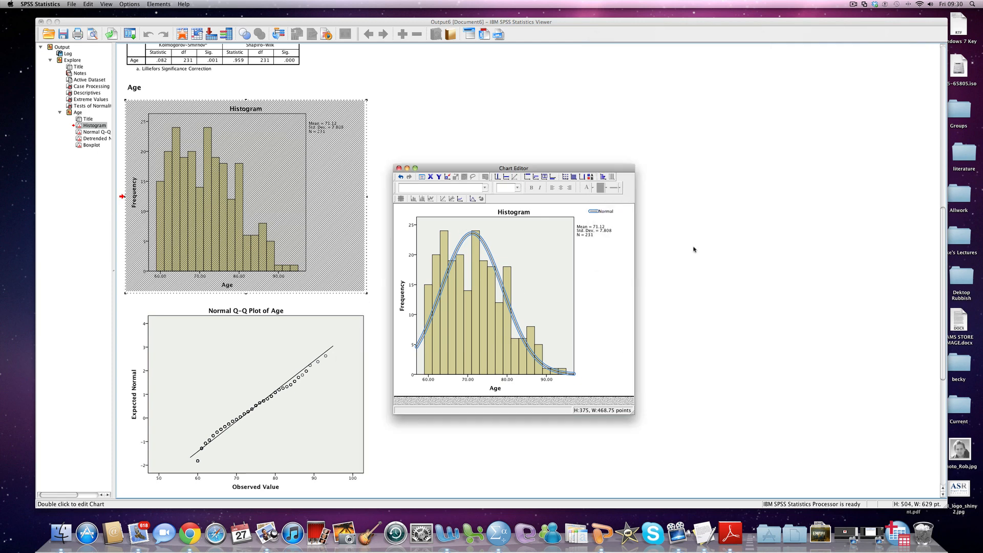
left_click(399, 169)
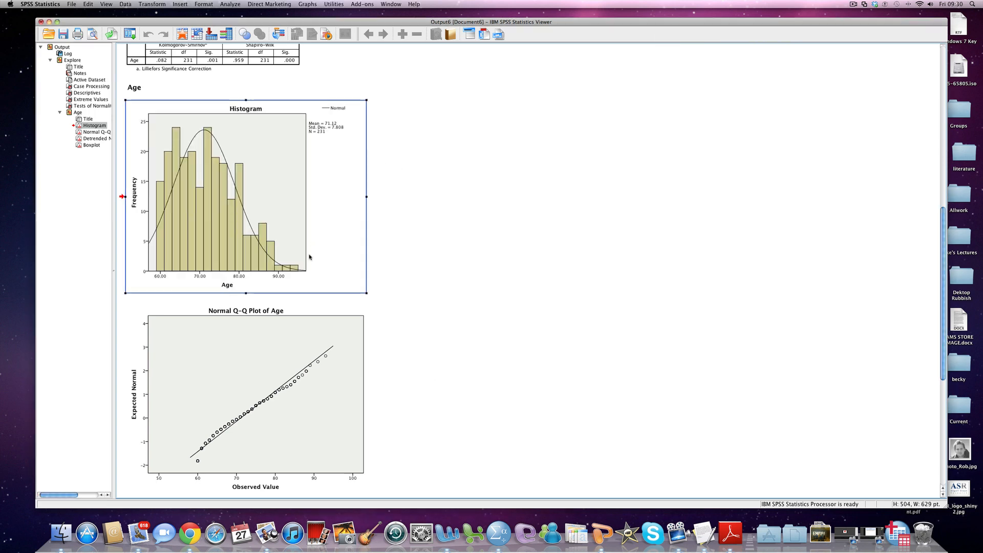
Examine the Normal Q-Q Plot and the Detrended Normal Q-Q Plot of Age
scroll(313, 261, "up", 3)
scroll(313, 260, "down", 5)
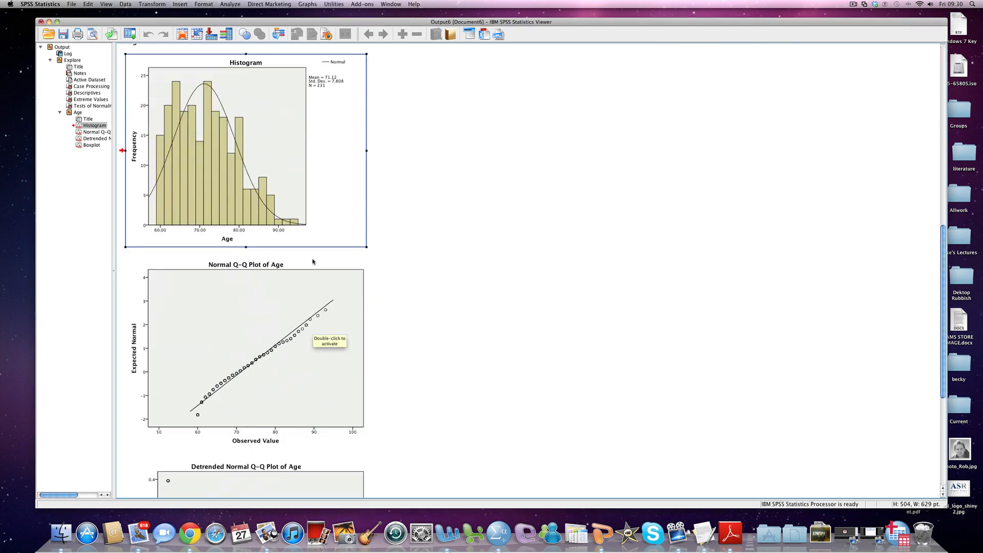
left_click(205, 348)
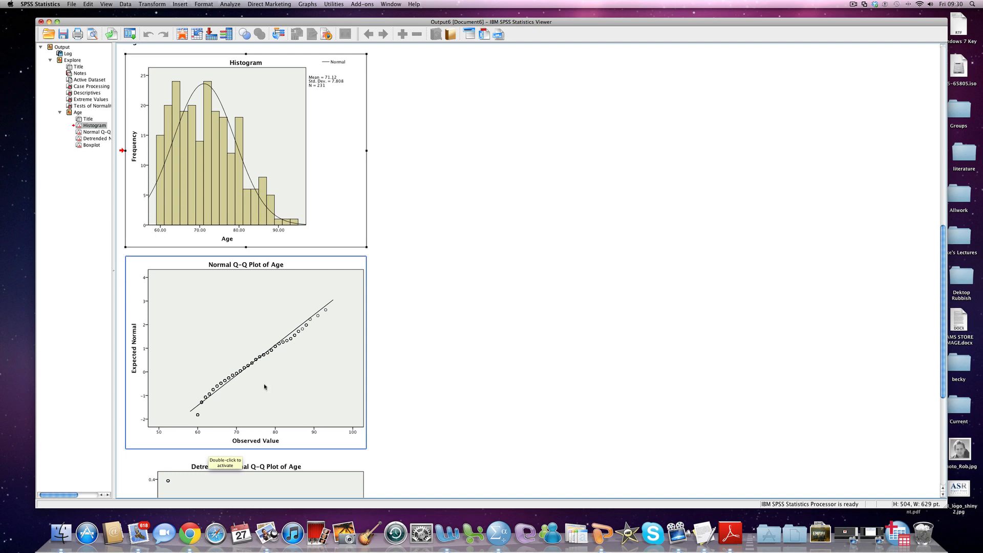
scroll(264, 387, "down", 5)
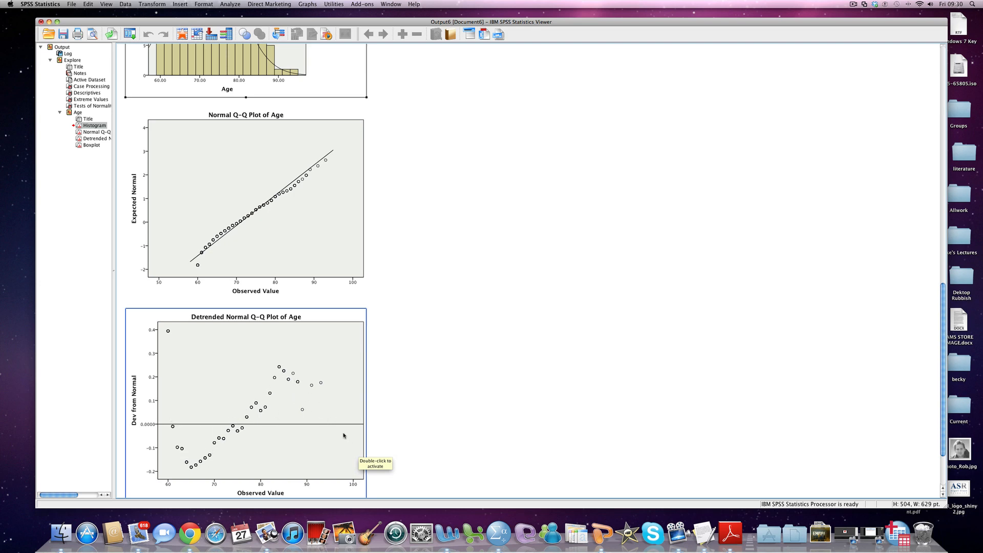
Review the Descriptives table for Age and compare its statistics with the histogram's normal curve
scroll(358, 420, "up", 10)
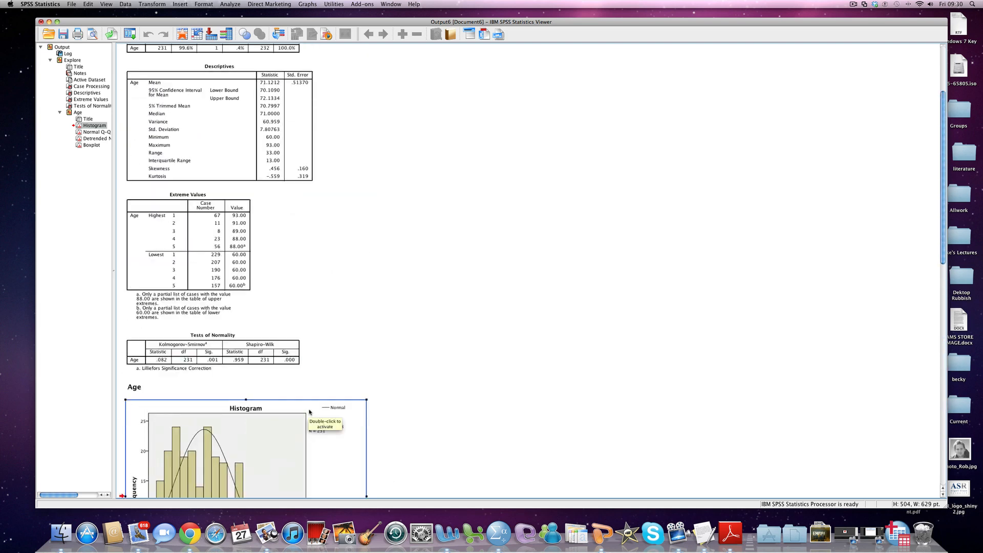
scroll(393, 417, "up", 2)
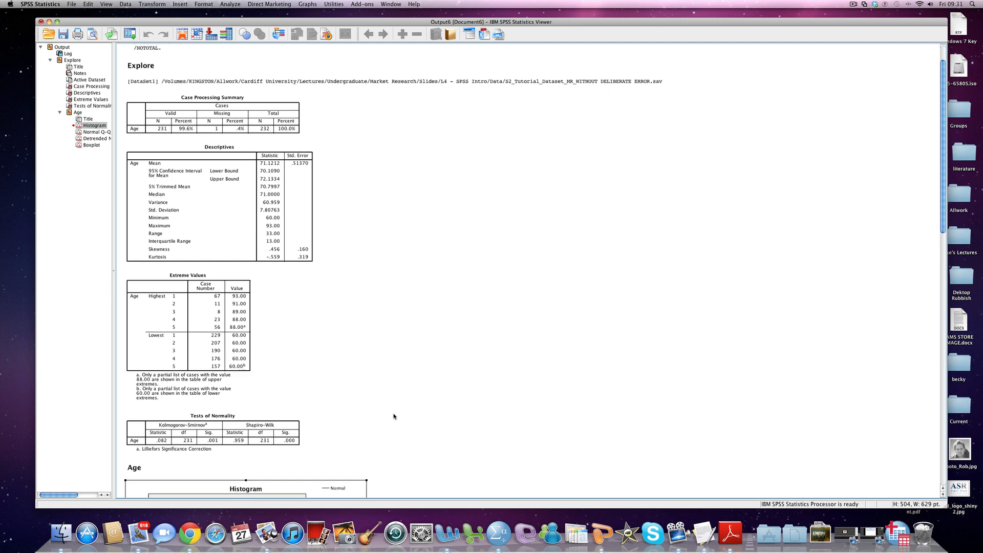
left_click(302, 245)
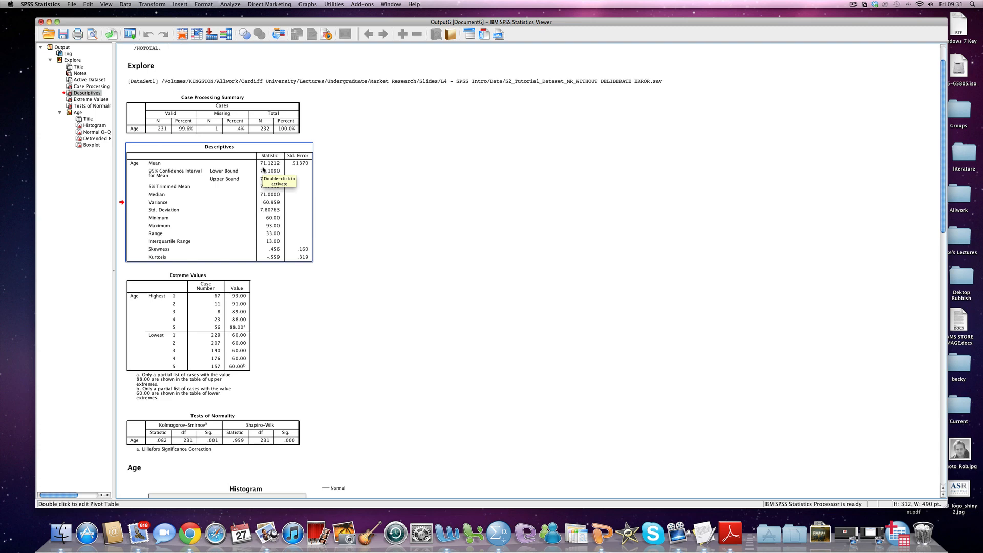
scroll(262, 170, "down", 10)
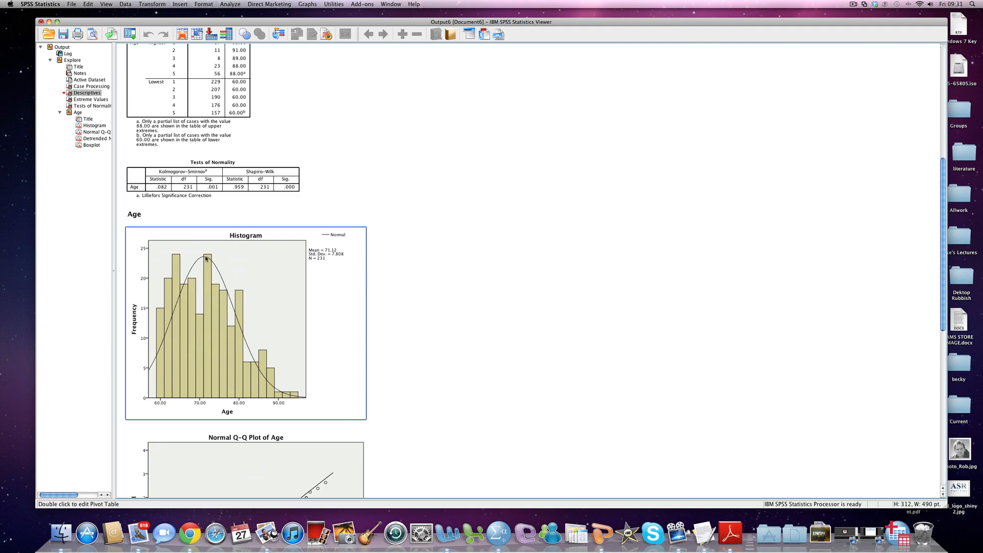
scroll(345, 279, "up", 9)
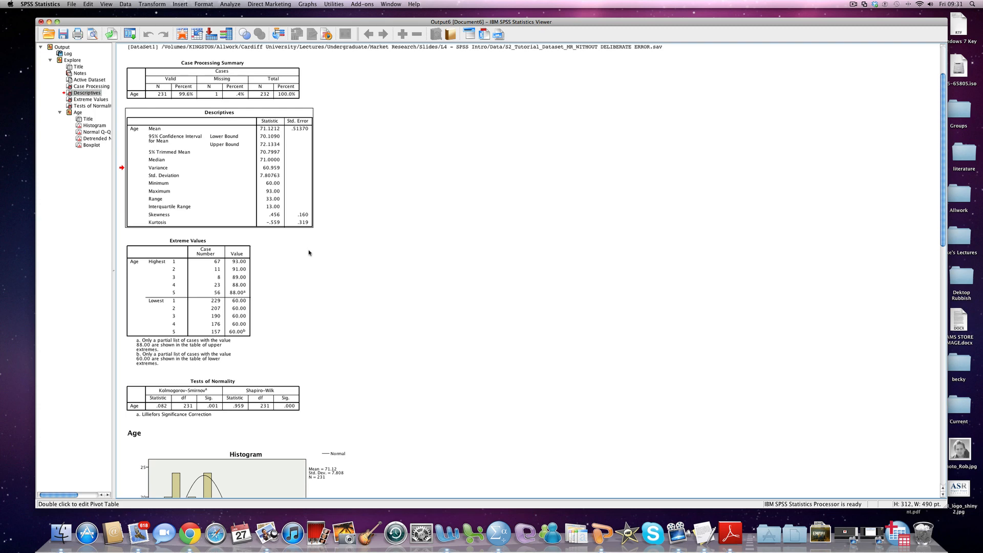
left_click(290, 162)
scroll(280, 241, "down", 1)
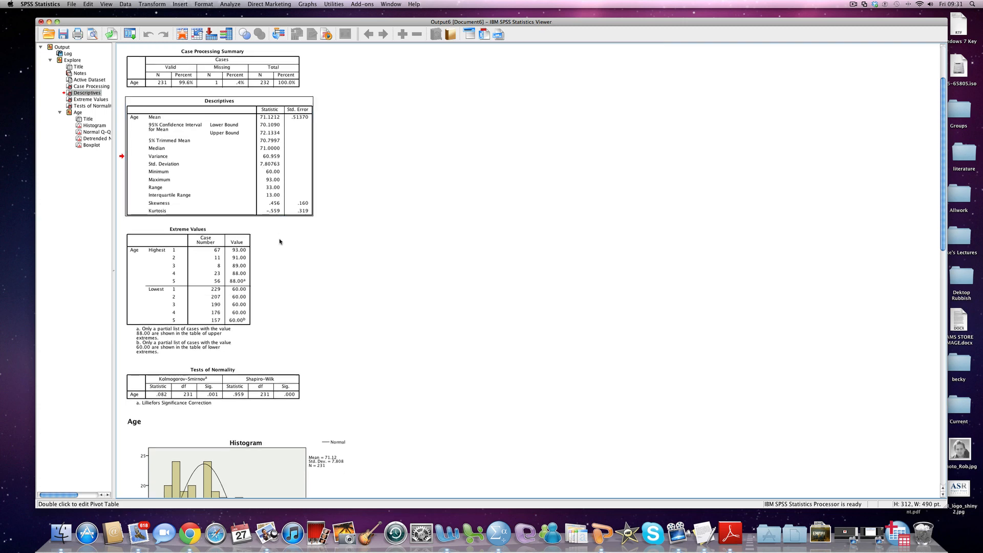
scroll(280, 242, "down", 3)
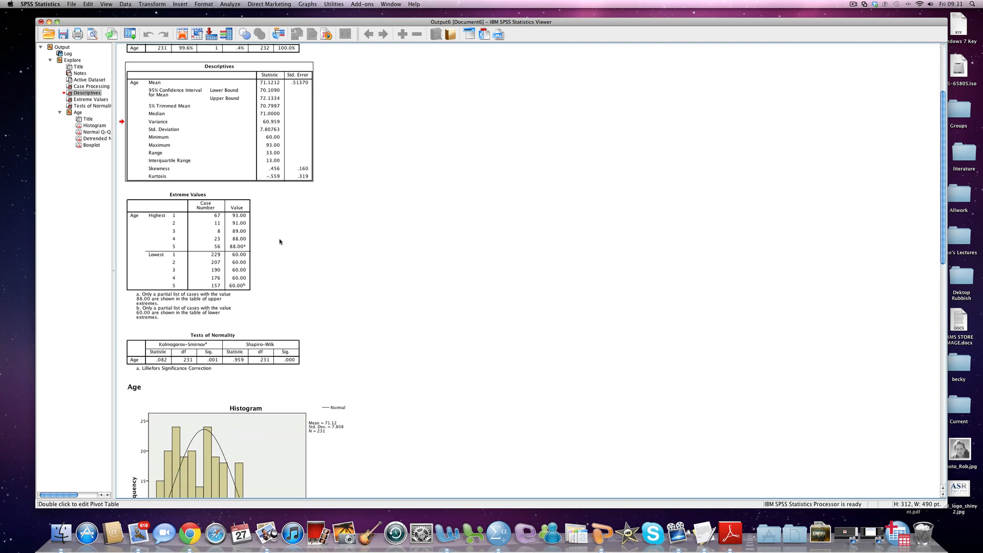
scroll(280, 242, "down", 1)
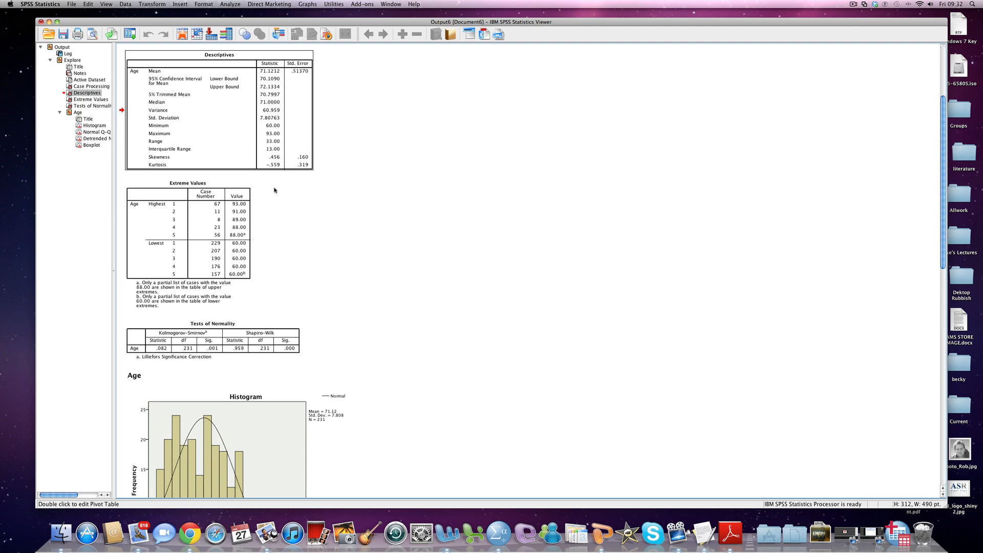
left_click(307, 104)
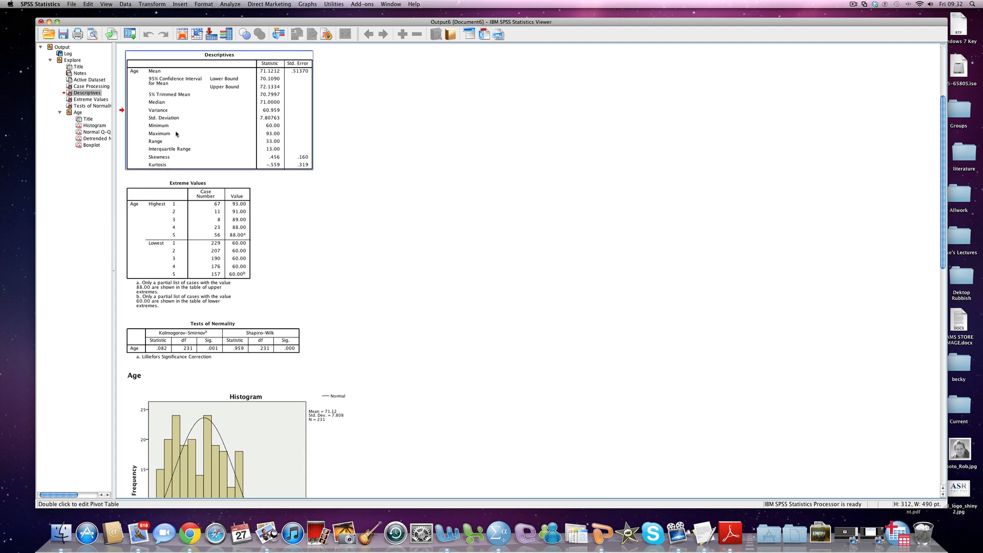